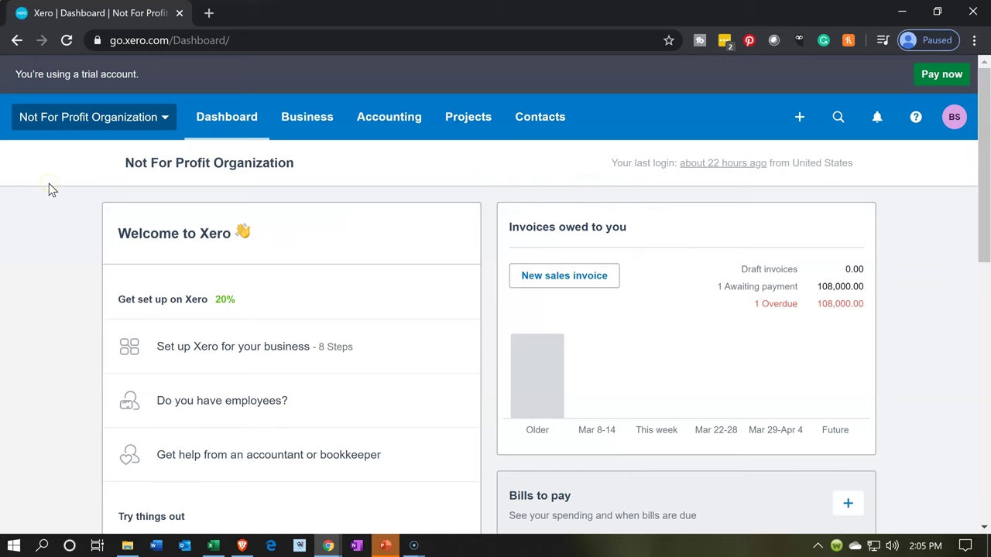
Switch to the Excel workbook Problem 1 14nn.xlsx and review the trial balance accounts down to Salaries Expense on sheet 3.
{"action": "left_click", "coordinate": [212, 153]}
{"action": "left_click", "coordinate": [214, 546]}
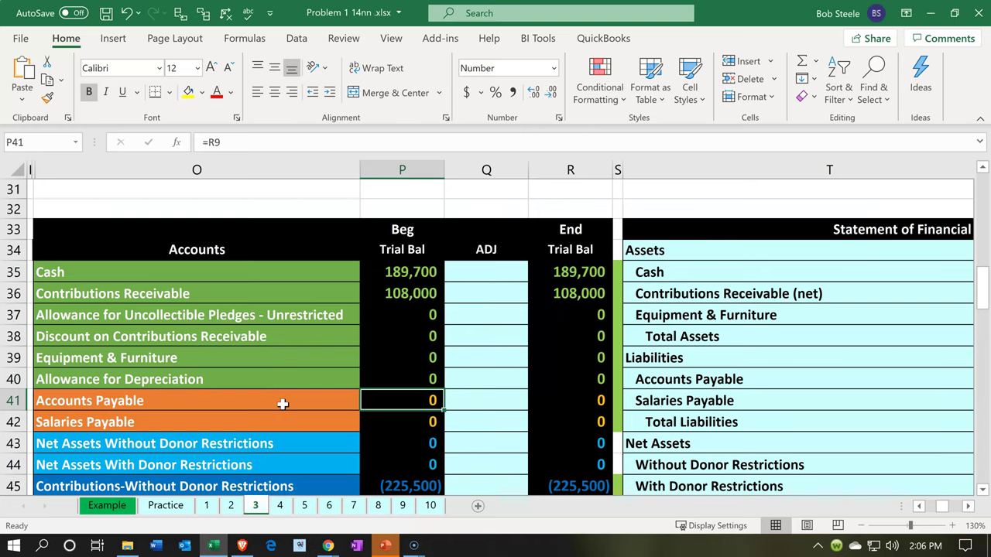
{"action": "left_click", "coordinate": [283, 403]}
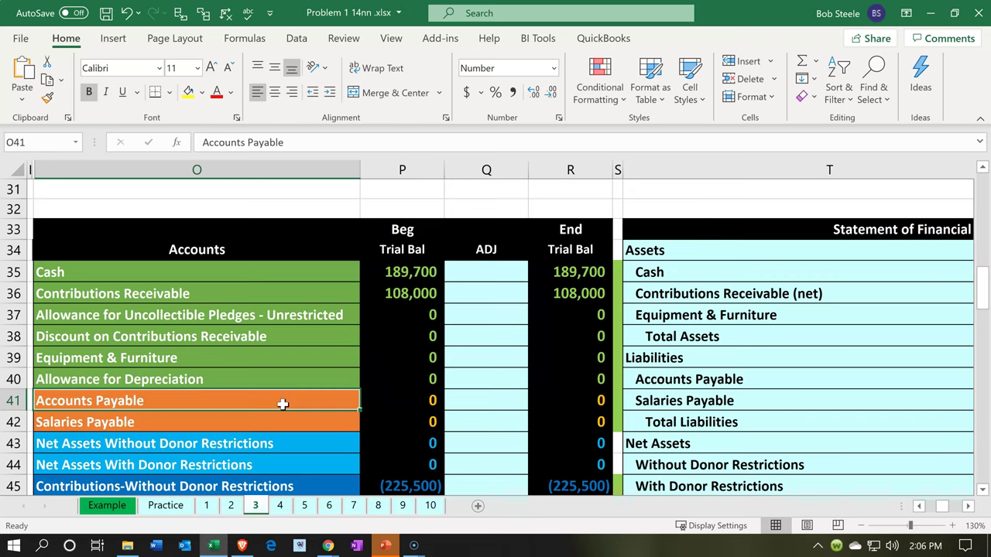
{"action": "scroll", "coordinate": [283, 404], "scroll_direction": "down", "scroll_amount": 5}
{"action": "left_click", "coordinate": [304, 400]}
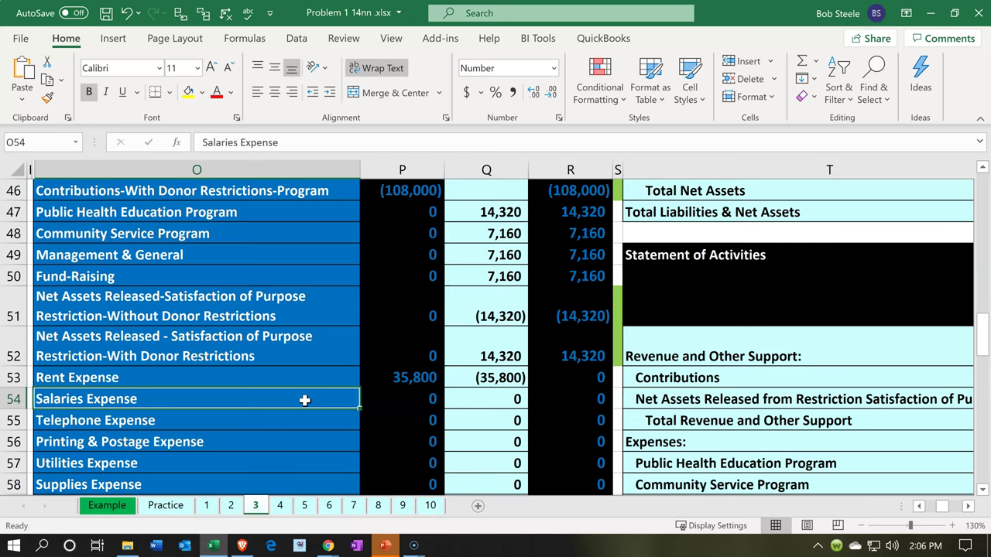
Examine the Statement of Activities layout beside the trial balance, including its columns for donor restrictions.
{"action": "key", "text": "Right"}
{"action": "key", "text": "Right"}
{"action": "key", "text": "Right"}
{"action": "key", "text": "Right"}
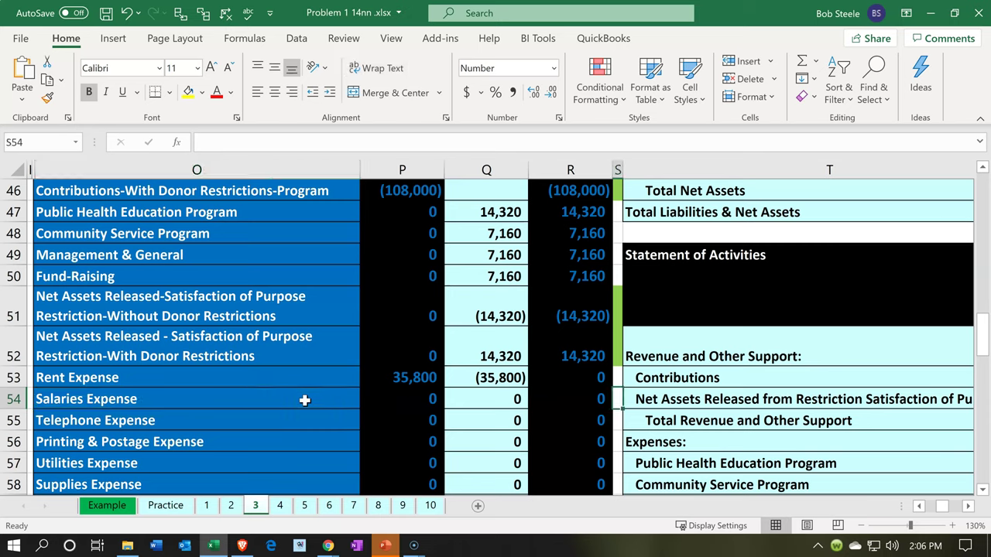
{"action": "key", "text": "Right"}
{"action": "key", "text": "Right"}
{"action": "key", "text": "Right"}
{"action": "key", "text": "Right"}
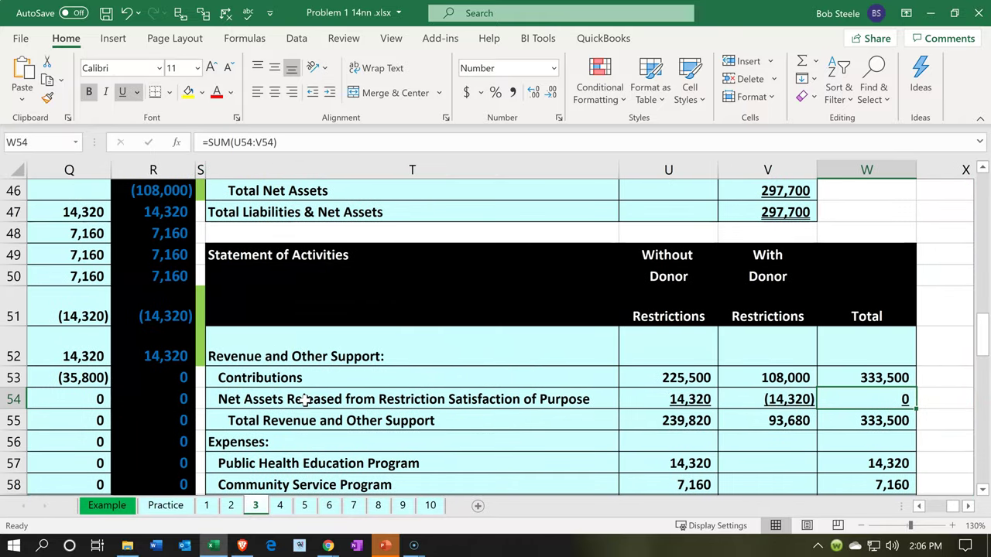
{"action": "left_click", "coordinate": [364, 270]}
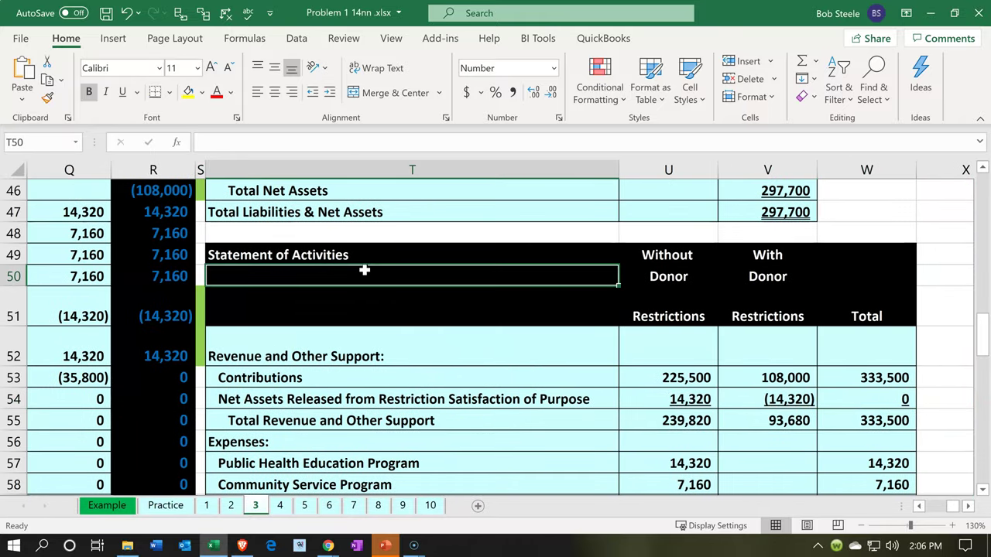
{"action": "key", "text": "Right"}
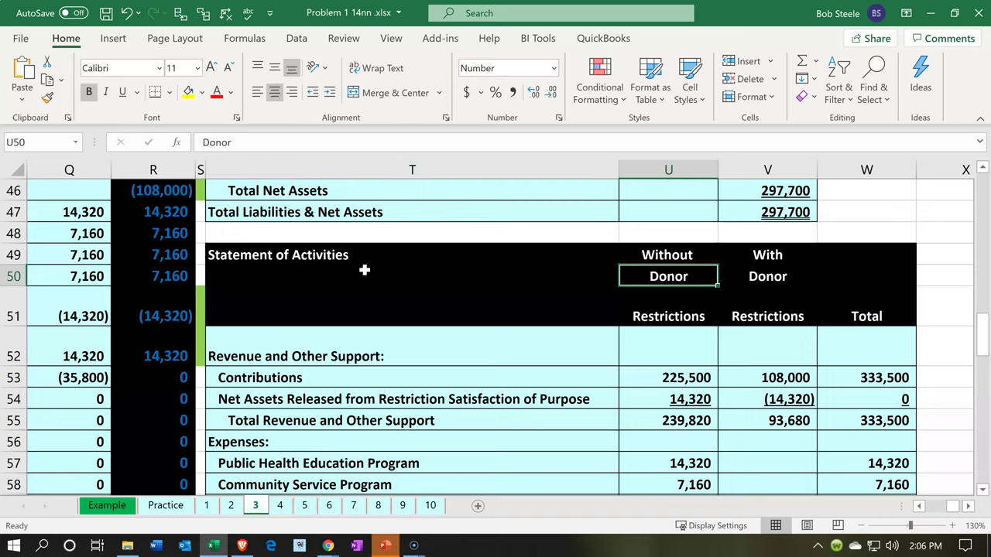
Examine the trial balance's contribution accounts without and with donor restrictions in rows 45 and 46.
{"action": "key", "text": "Left"}
{"action": "key", "text": "Left"}
{"action": "key", "text": "Left"}
{"action": "key", "text": "Left"}
{"action": "key", "text": "Left"}
{"action": "key", "text": "Left"}
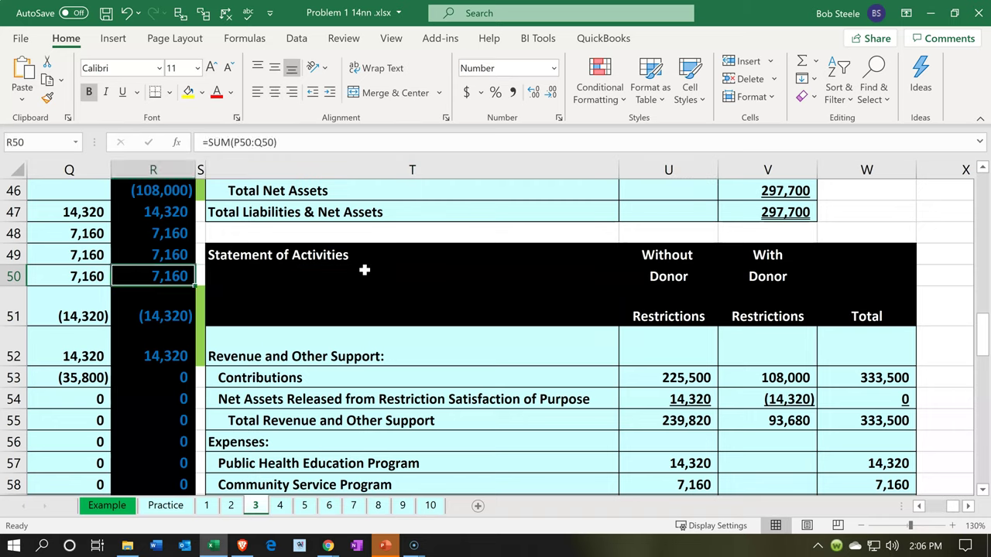
{"action": "key", "text": "Up"}
{"action": "key", "text": "Up"}
{"action": "key", "text": "Up"}
{"action": "key", "text": "Up"}
{"action": "key", "text": "Up"}
{"action": "key", "text": "Up"}
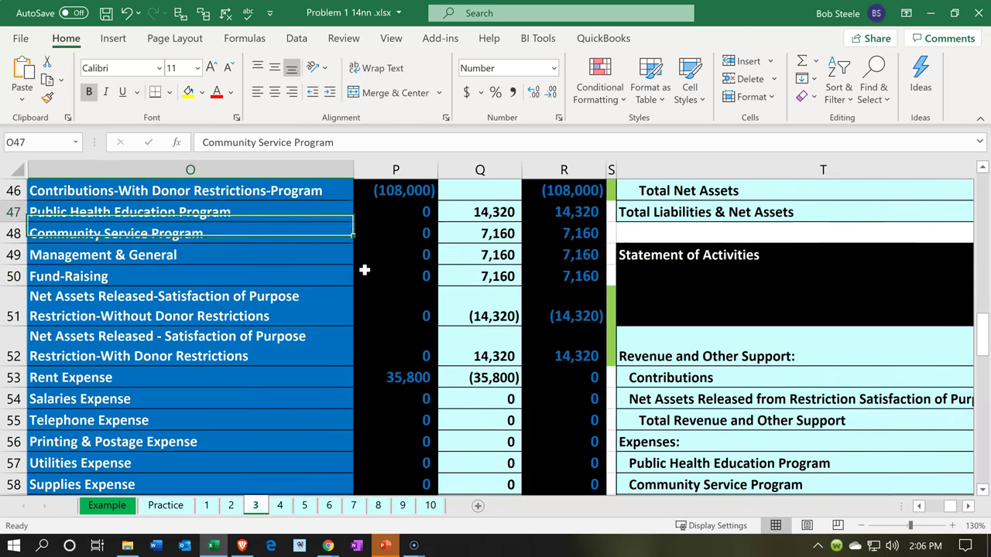
{"action": "key", "text": "Down"}
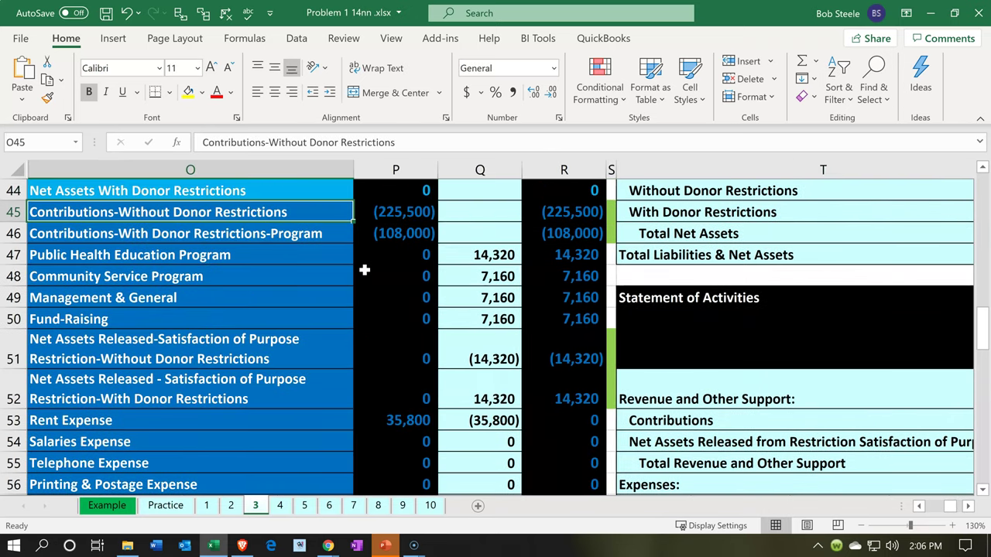
{"action": "key", "text": "Down"}
{"action": "key", "text": "Up"}
{"action": "key", "text": "Down"}
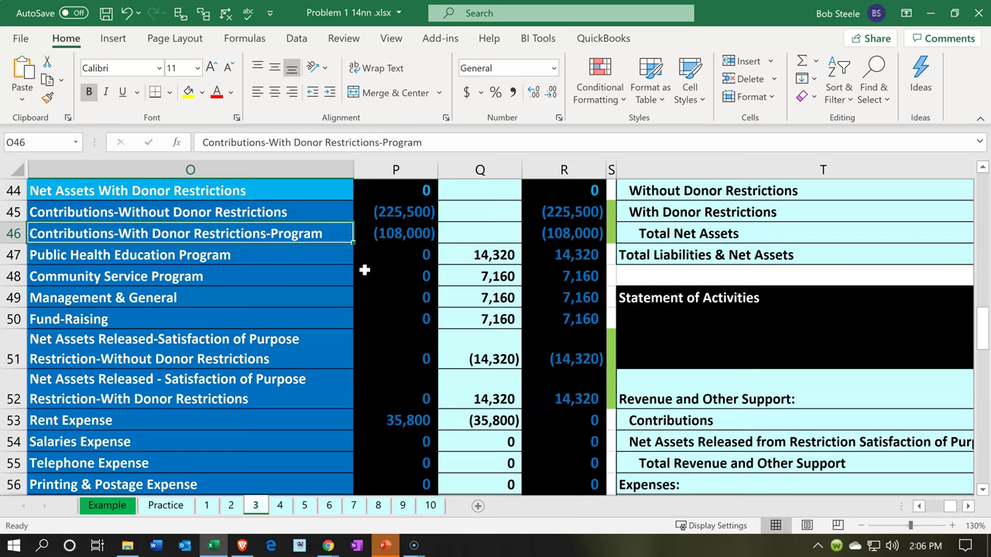
{"action": "key", "text": "Up"}
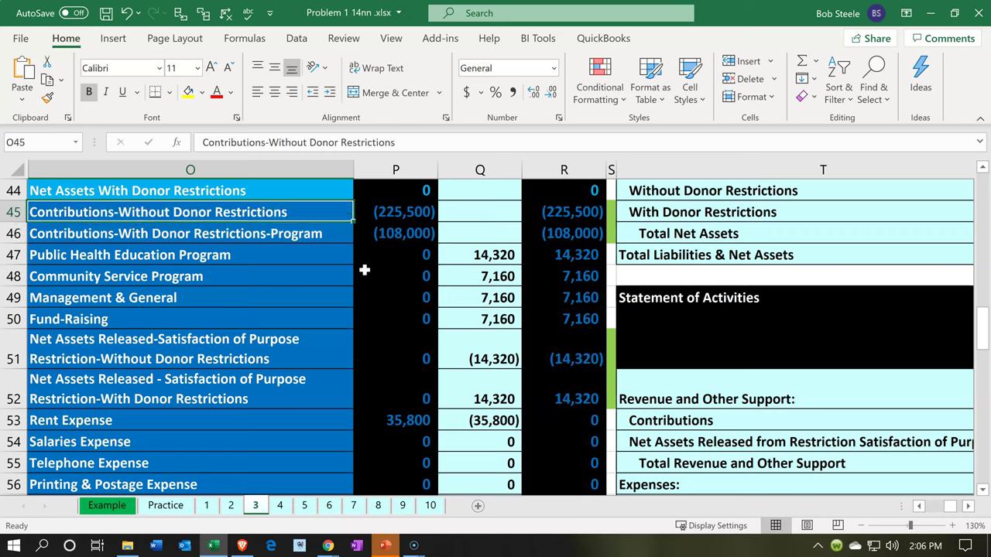
Check the ending trial balance column from the contribution rows down to the Public Health Education Program.
{"action": "key", "text": "Right"}
{"action": "key", "text": "Right"}
{"action": "key", "text": "Right"}
{"action": "key", "text": "Down"}
{"action": "key", "text": "Down"}
{"action": "key", "text": "Down"}
{"action": "key", "text": "Down"}
{"action": "key", "text": "Down"}
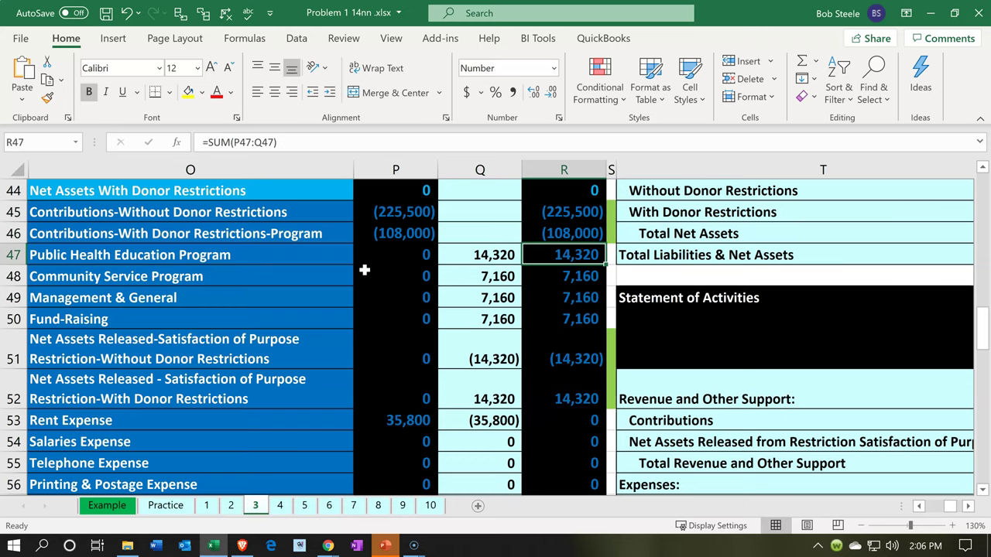
Examine the Statement of Activities' Total column and the Contributions amount without donor restrictions in cell U53.
{"action": "key", "text": "Right"}
{"action": "key", "text": "Right"}
{"action": "key", "text": "Right"}
{"action": "key", "text": "Right"}
{"action": "key", "text": "Right"}
{"action": "key", "text": "Down"}
{"action": "key", "text": "Down"}
{"action": "key", "text": "Down"}
{"action": "key", "text": "Down"}
{"action": "key", "text": "Down"}
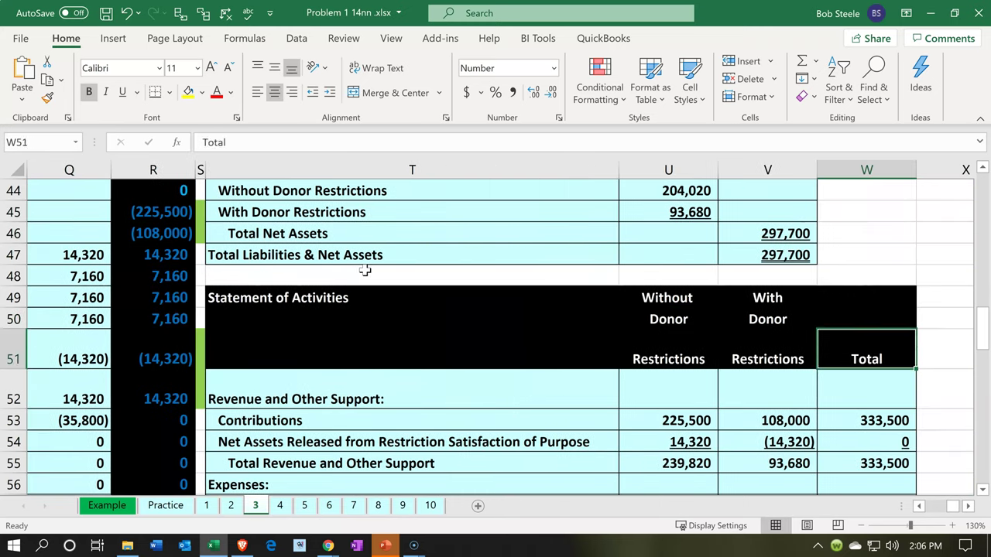
{"action": "key", "text": "Left"}
{"action": "key", "text": "Left"}
{"action": "key", "text": "Left"}
{"action": "key", "text": "Left"}
{"action": "key", "text": "Up"}
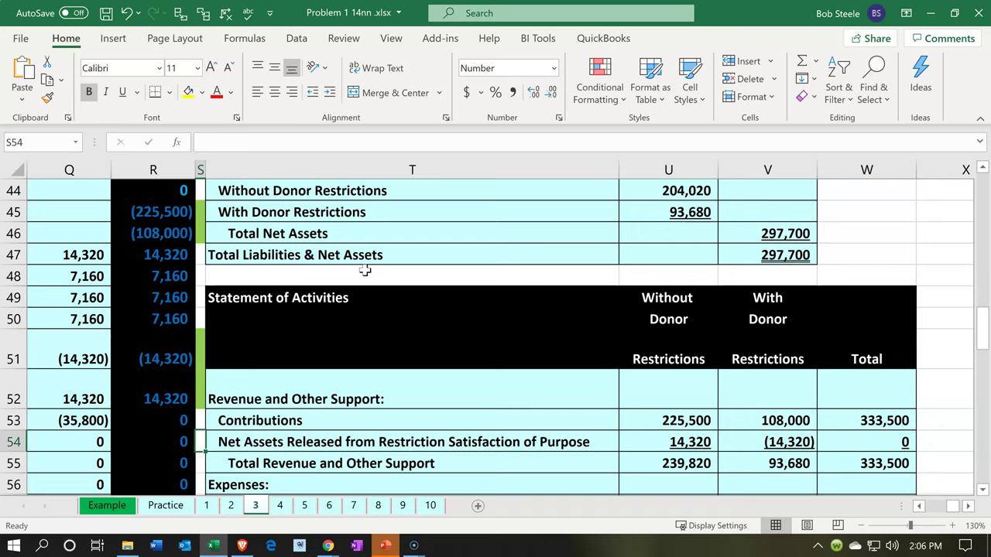
{"action": "key", "text": "Up"}
{"action": "key", "text": "Right"}
{"action": "key", "text": "Right"}
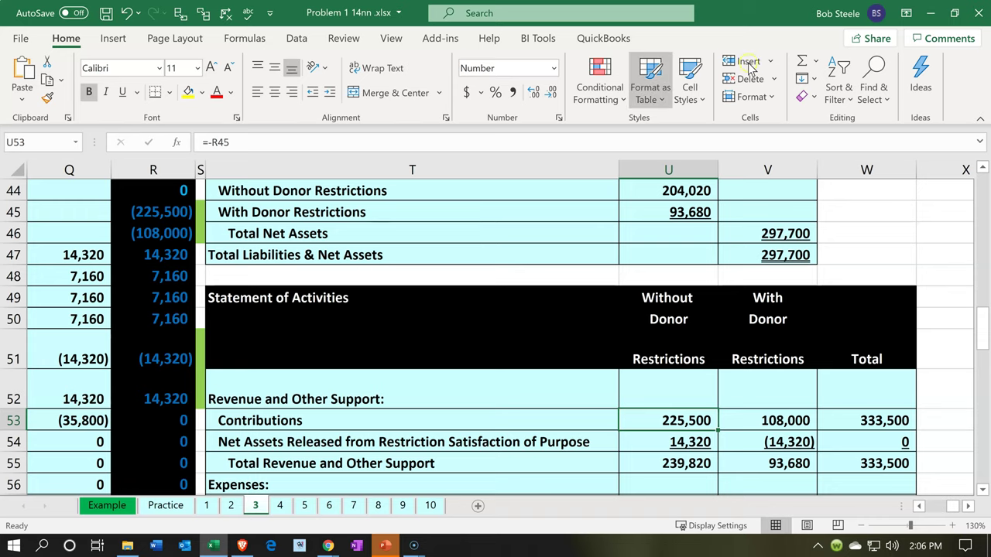
Switch back to Xero in the browser and open the Income Statement report.
{"action": "left_click", "coordinate": [932, 11]}
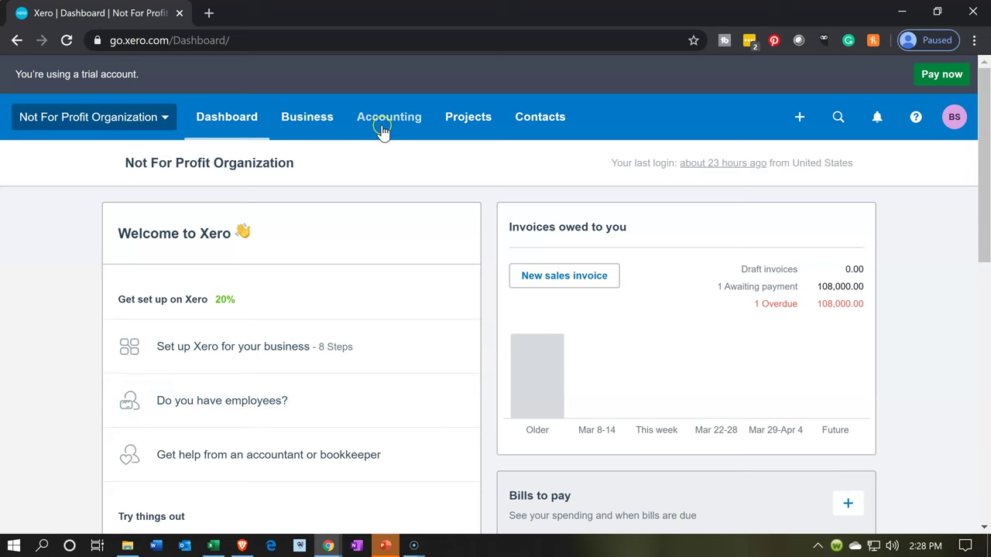
{"action": "left_click", "coordinate": [381, 132]}
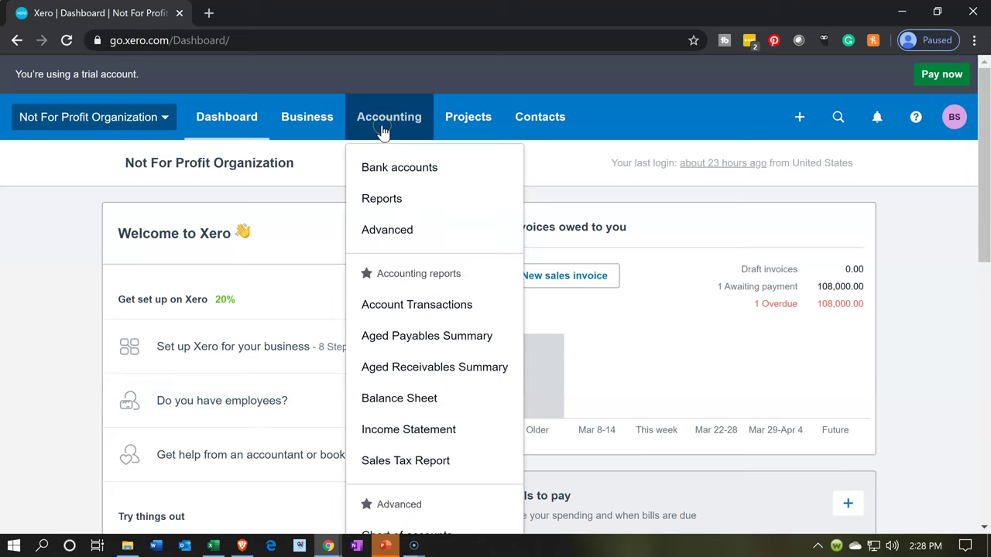
{"action": "left_click", "coordinate": [404, 442]}
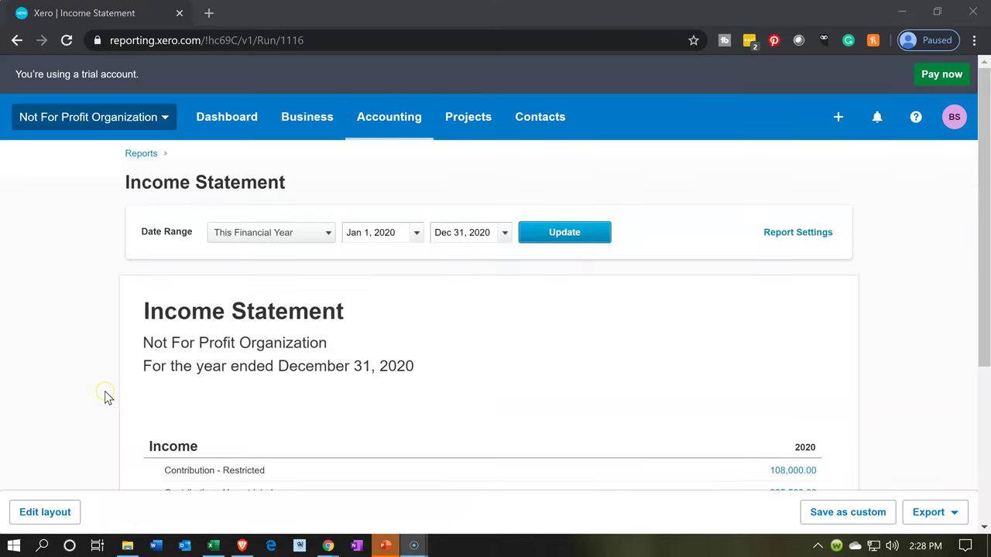
{"action": "key", "text": "ctrl+plus"}
{"action": "key", "text": "ctrl+plus"}
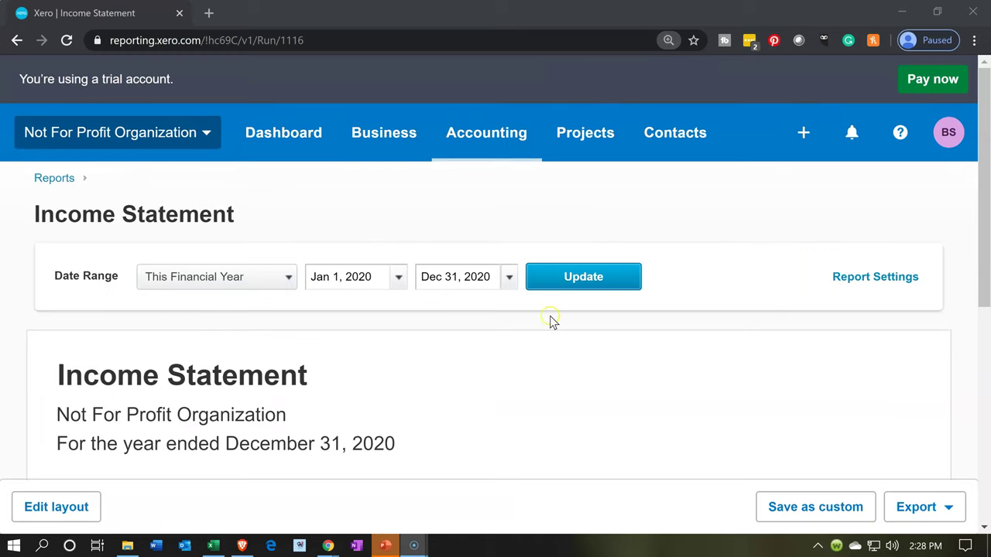
Open the Income Statement's report settings and review the report's income lines and the Unrestricted filter's options.
{"action": "left_click", "coordinate": [838, 282]}
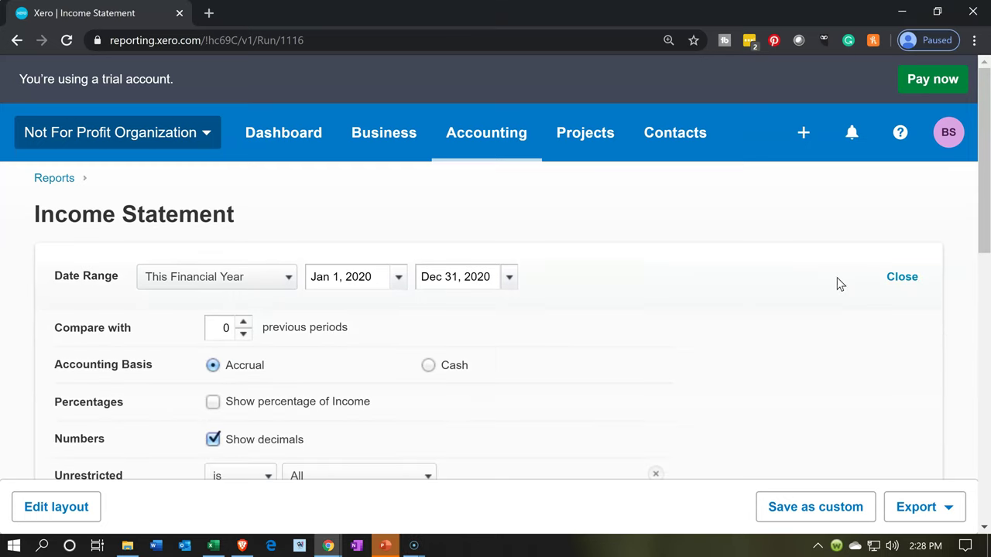
{"action": "scroll", "coordinate": [838, 280], "scroll_direction": "down", "scroll_amount": 2}
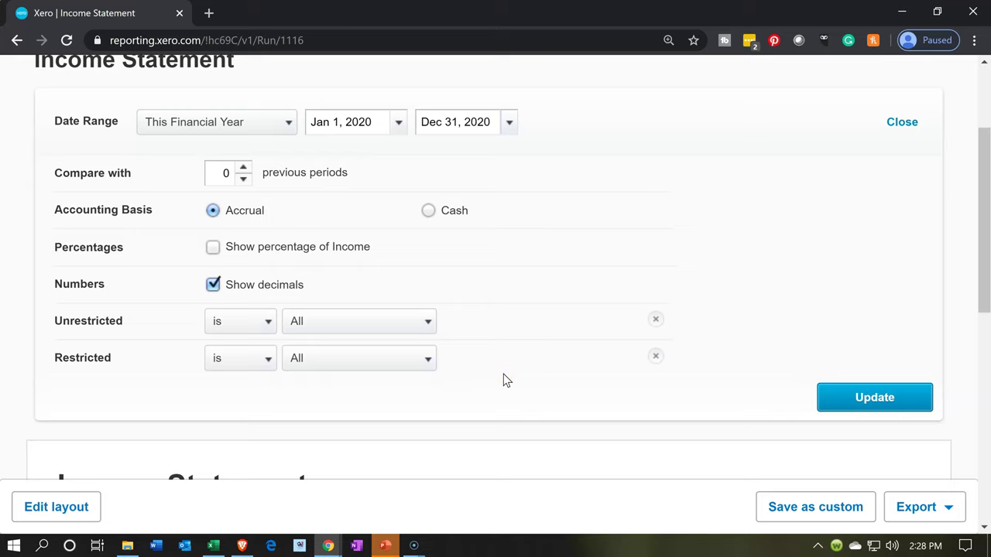
{"action": "scroll", "coordinate": [503, 379], "scroll_direction": "down", "scroll_amount": 5}
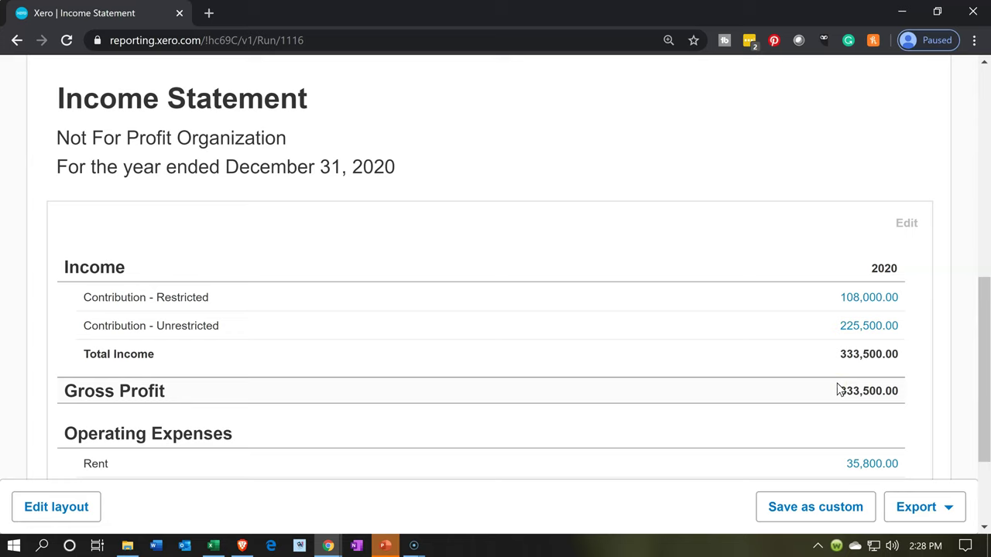
{"action": "scroll", "coordinate": [490, 400], "scroll_direction": "up", "scroll_amount": 3}
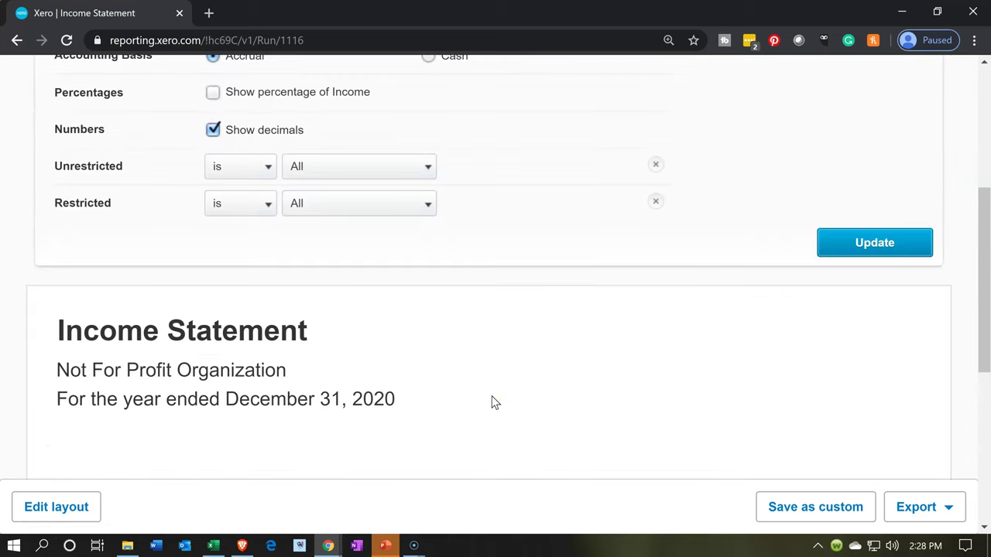
{"action": "scroll", "coordinate": [493, 402], "scroll_direction": "up", "scroll_amount": 1}
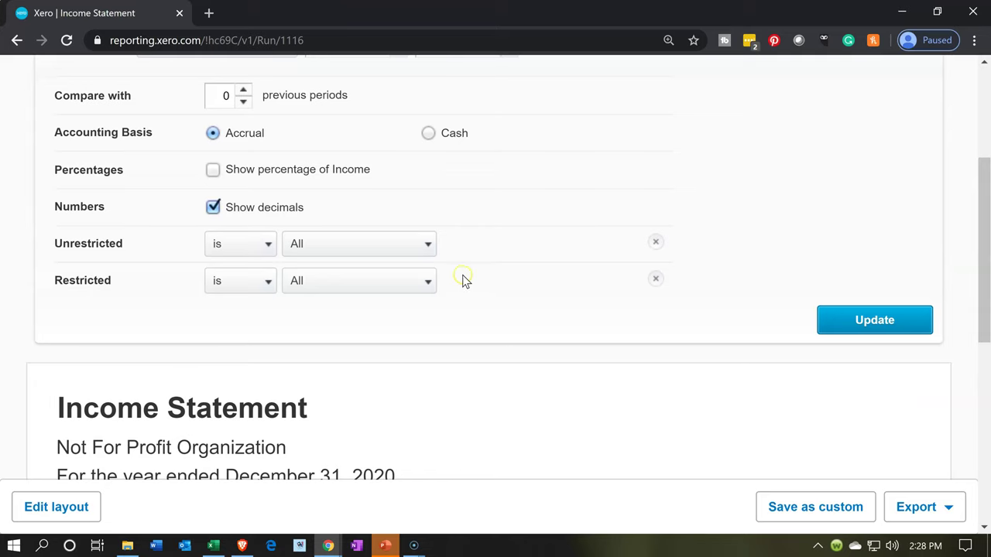
{"action": "left_click", "coordinate": [427, 245]}
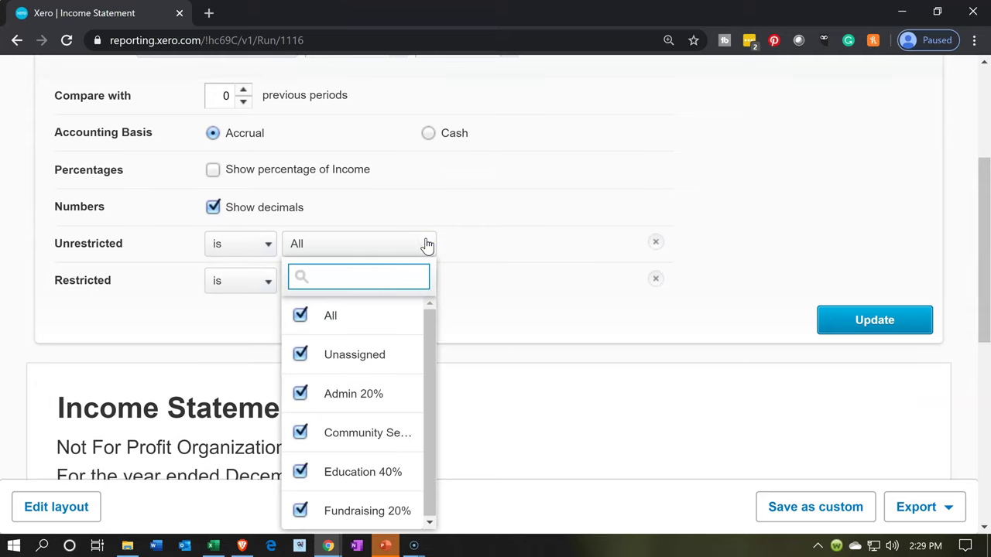
{"action": "left_click", "coordinate": [426, 244]}
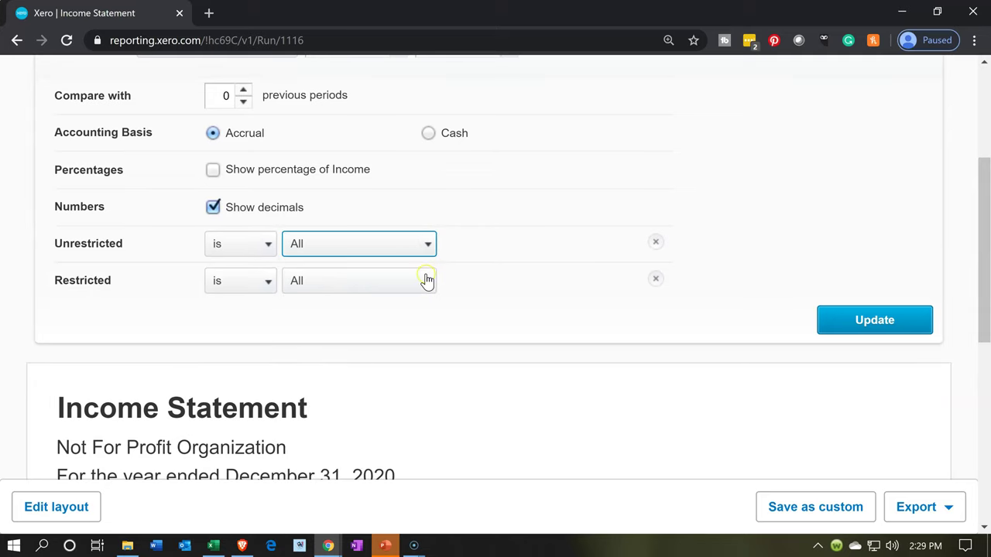
Set the Restricted filter to Time only and update the Income Statement.
{"action": "left_click", "coordinate": [427, 280]}
{"action": "left_click", "coordinate": [307, 352]}
{"action": "left_click", "coordinate": [298, 433]}
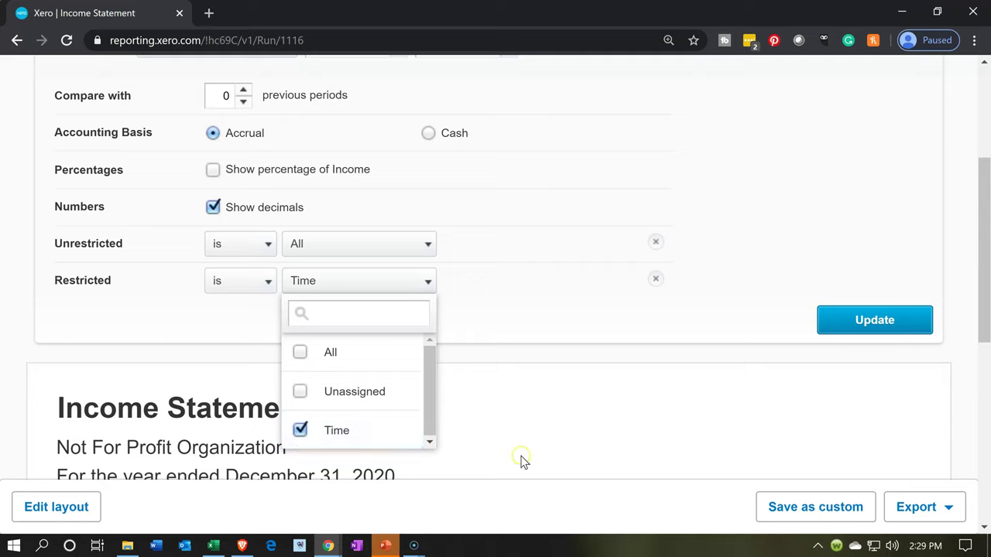
{"action": "left_click", "coordinate": [840, 320]}
{"action": "scroll", "coordinate": [762, 324], "scroll_direction": "down", "scroll_amount": 5}
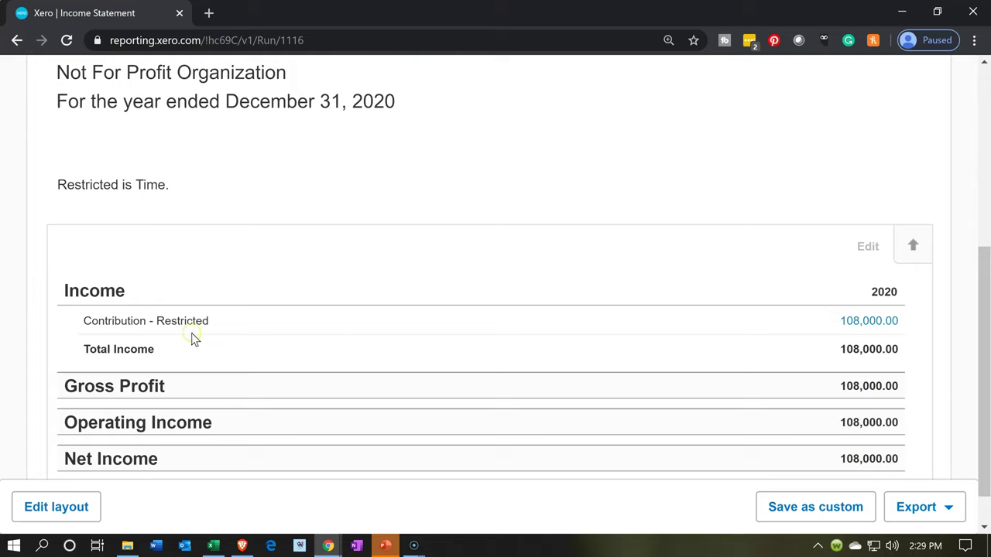
{"action": "left_click", "coordinate": [375, 349]}
{"action": "left_click", "coordinate": [817, 335]}
{"action": "left_click", "coordinate": [797, 505]}
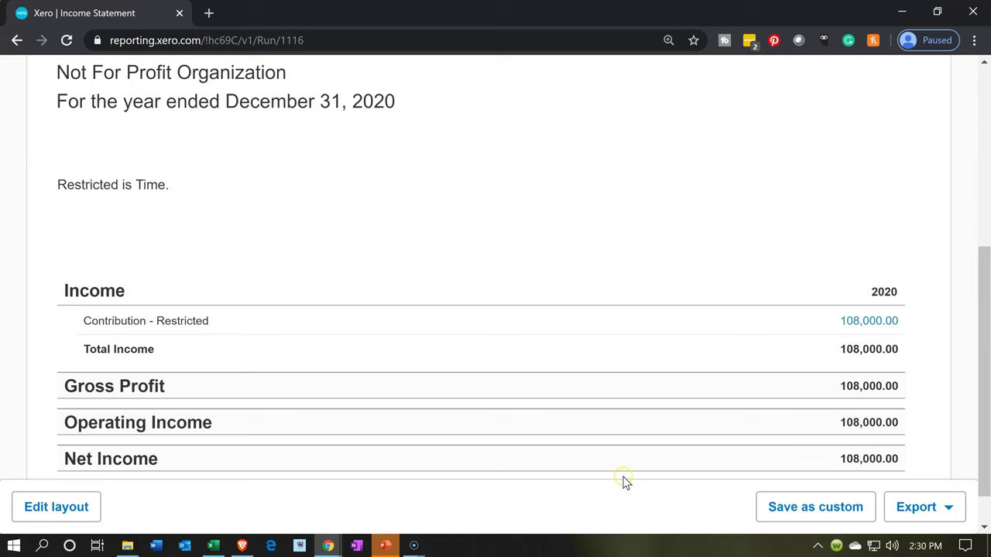
Set the Restricted filter to All in the report settings and update the Income Statement.
{"action": "scroll", "coordinate": [624, 482], "scroll_direction": "up", "scroll_amount": 5}
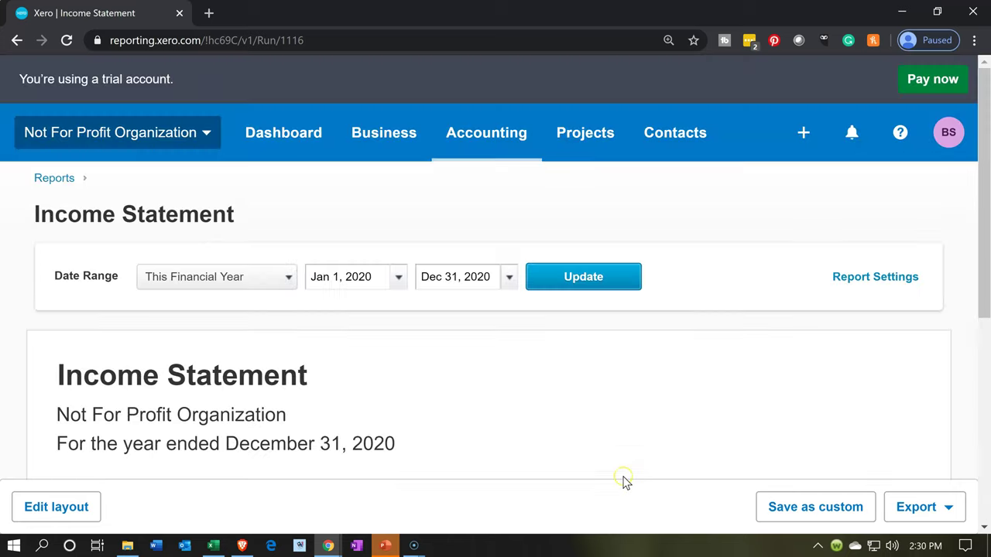
{"action": "left_click", "coordinate": [852, 280]}
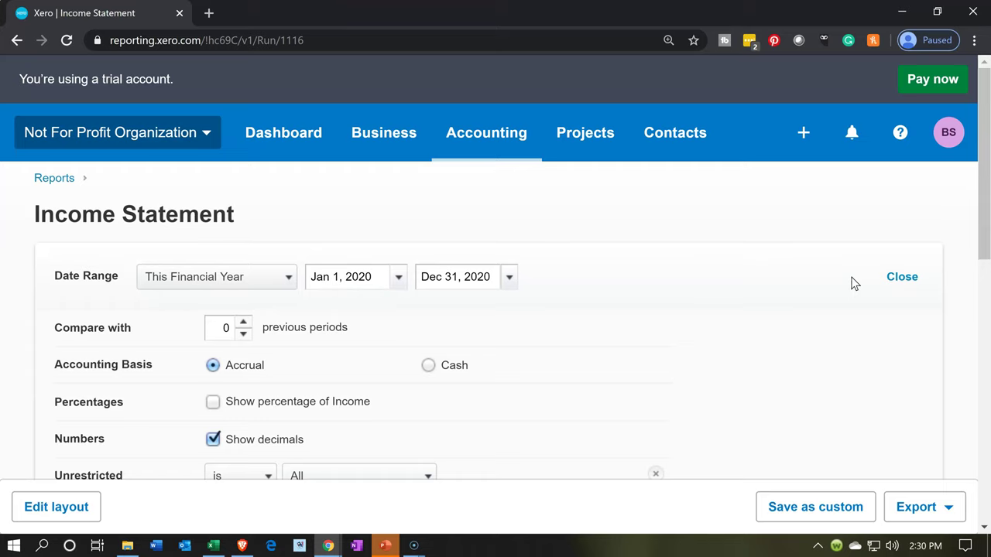
{"action": "scroll", "coordinate": [659, 341], "scroll_direction": "down", "scroll_amount": 1}
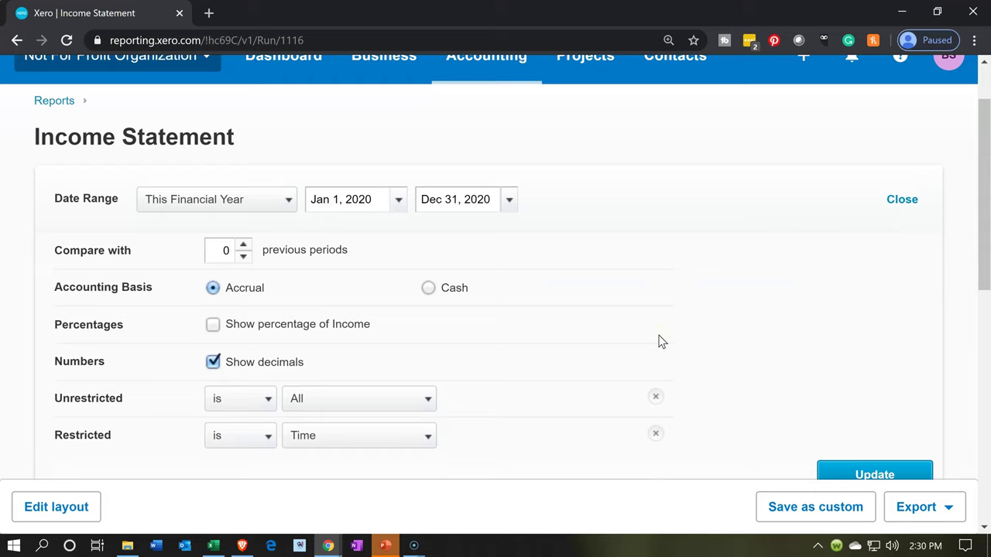
{"action": "left_click", "coordinate": [409, 446]}
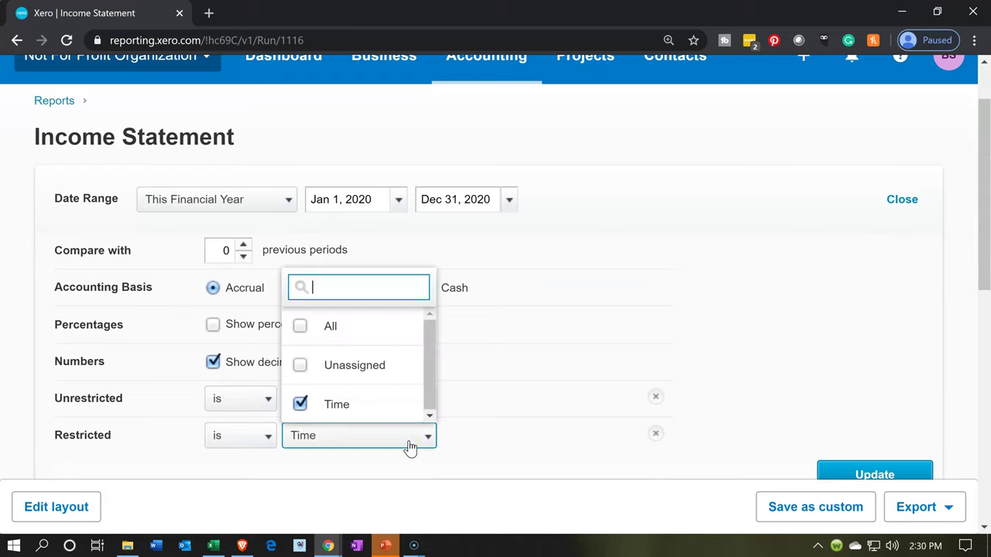
{"action": "left_click", "coordinate": [301, 327]}
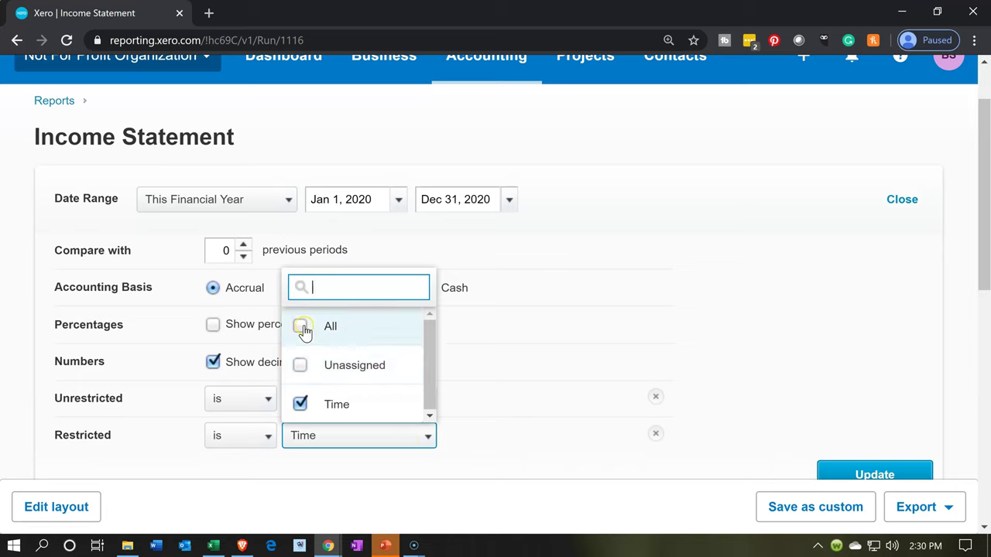
{"action": "left_click", "coordinate": [825, 327]}
{"action": "scroll", "coordinate": [824, 322], "scroll_direction": "down", "scroll_amount": 1}
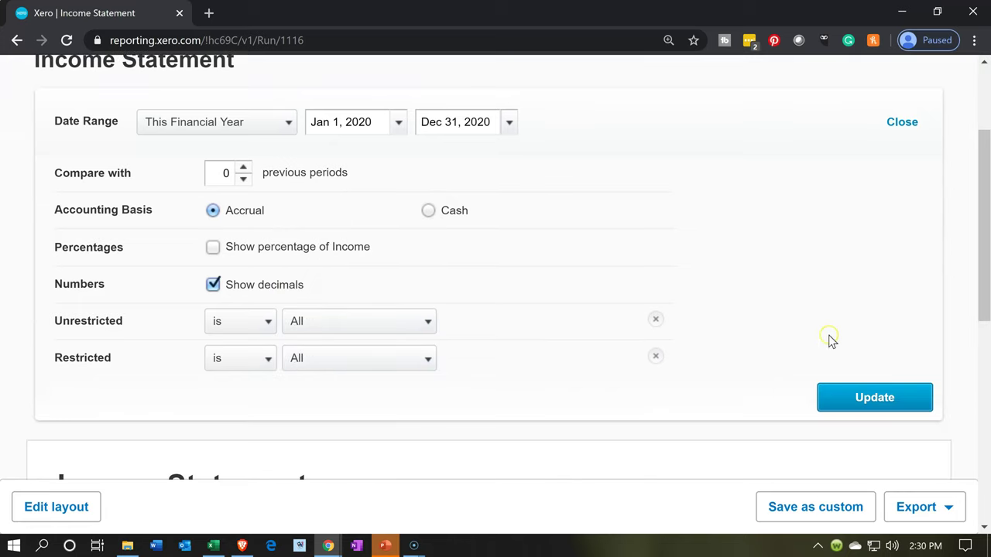
{"action": "left_click", "coordinate": [838, 401]}
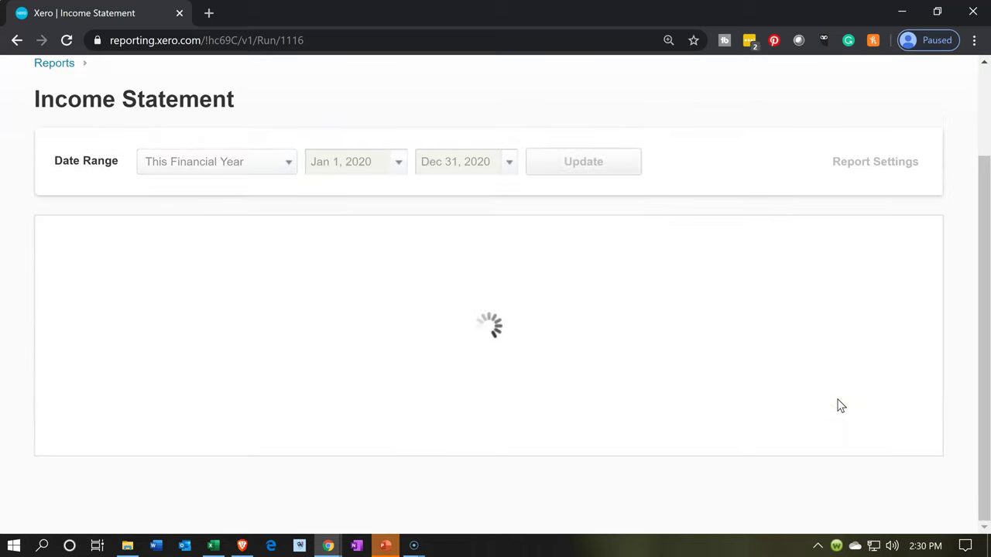
{"action": "scroll", "coordinate": [581, 398], "scroll_direction": "down", "scroll_amount": 2}
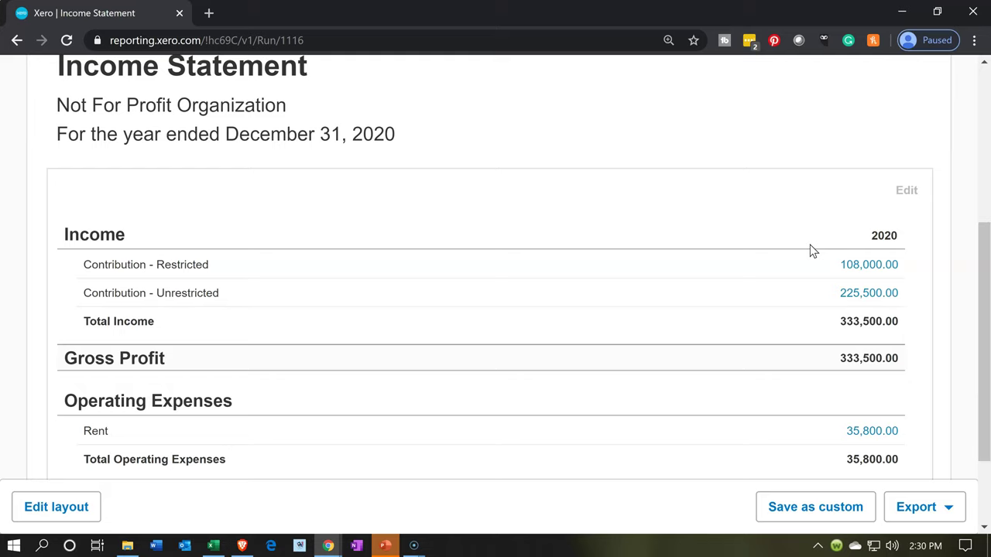
{"action": "left_click", "coordinate": [776, 254]}
{"action": "left_click", "coordinate": [779, 256]}
Open the Income Statement's layout for editing and review its Income and Cost of Goods Sold rows.
{"action": "left_click", "coordinate": [81, 510]}
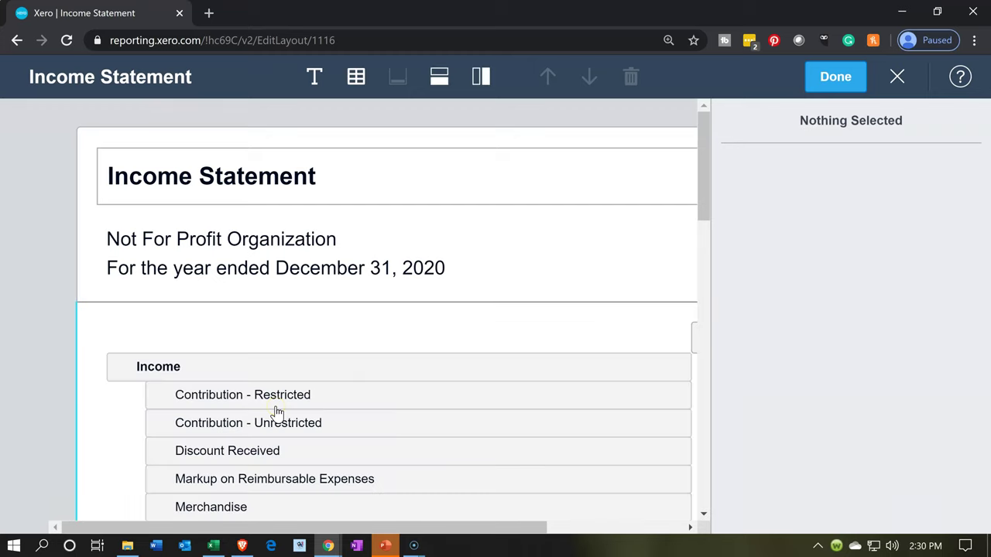
{"action": "key", "text": "ctrl+minus"}
{"action": "key", "text": "ctrl+minus"}
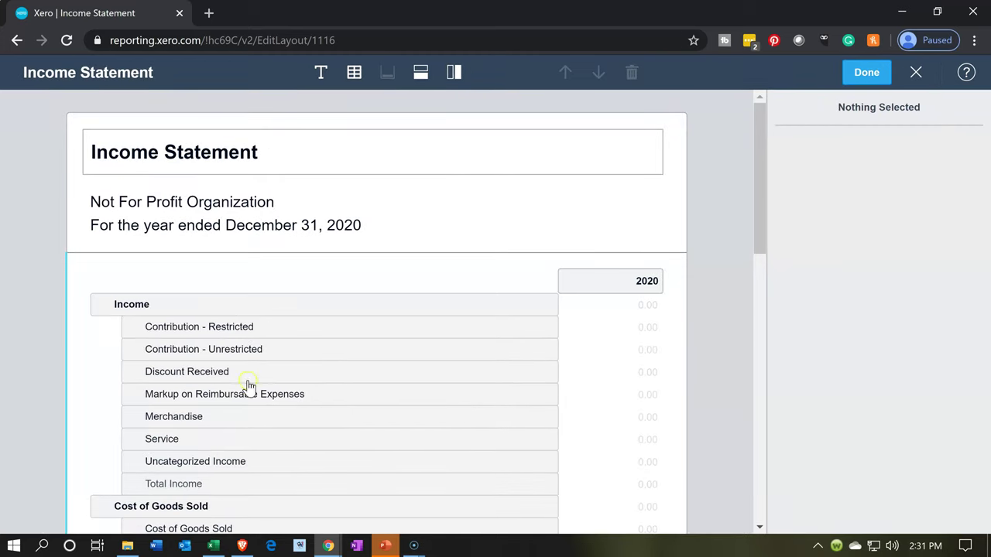
{"action": "left_click", "coordinate": [235, 419]}
{"action": "scroll", "coordinate": [235, 421], "scroll_direction": "down", "scroll_amount": 2}
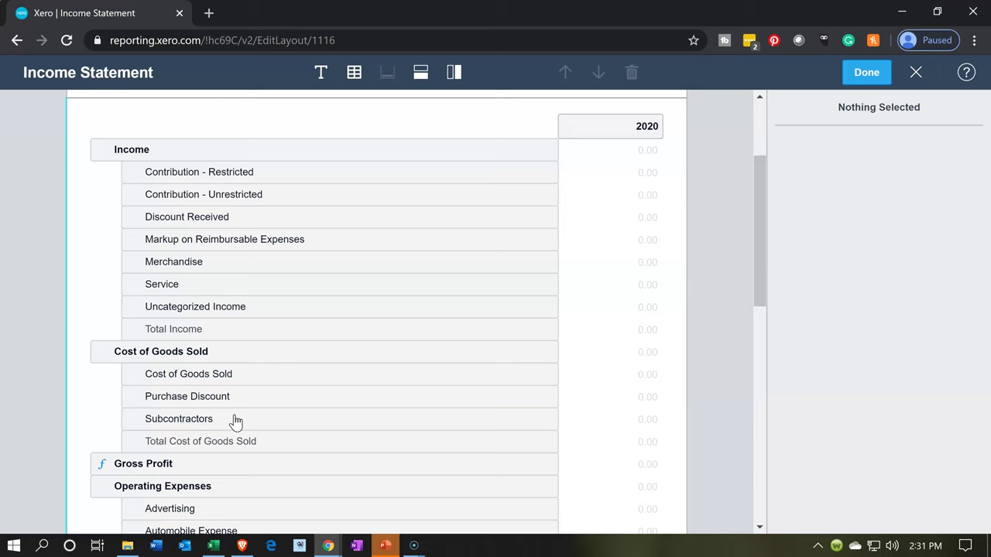
{"action": "left_click", "coordinate": [360, 304]}
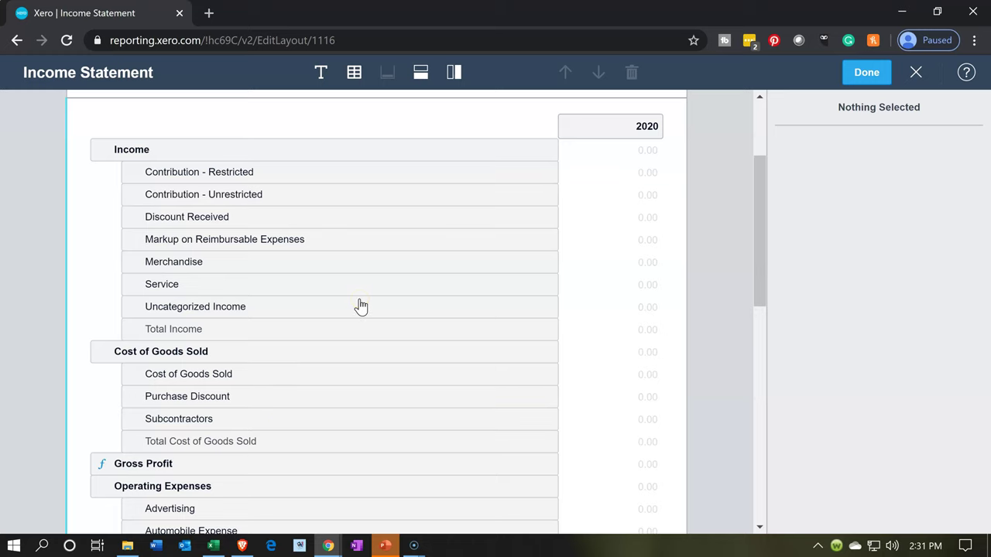
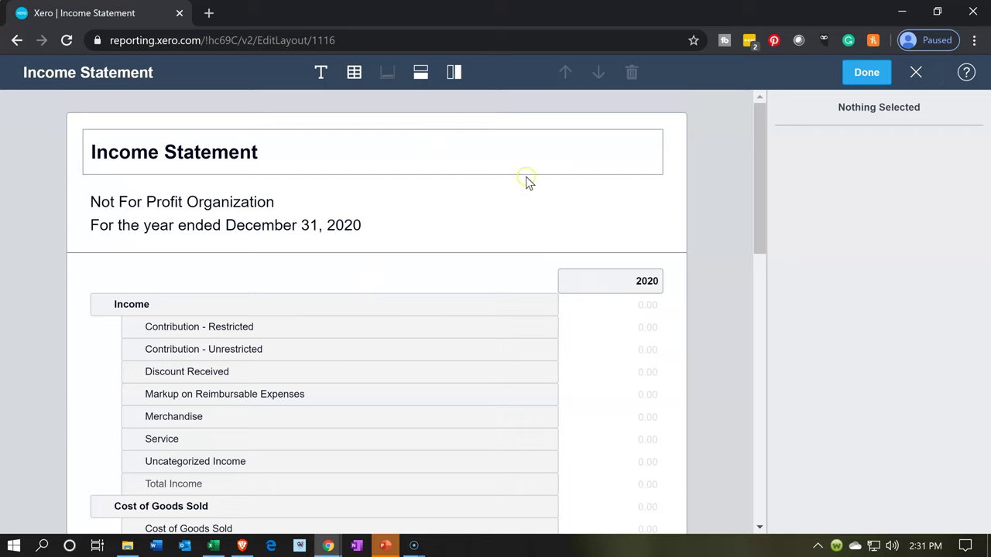
Add an Unrestricted tracking column to the Income Statement layout and open its list of tracking items.
{"action": "left_click", "coordinate": [454, 73]}
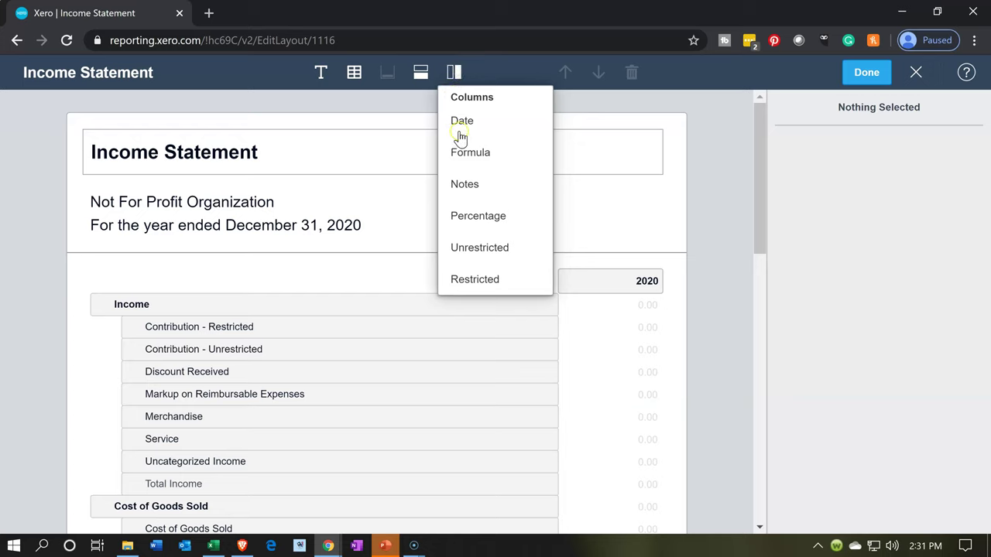
{"action": "left_click", "coordinate": [499, 271]}
{"action": "left_click", "coordinate": [493, 254]}
{"action": "left_click", "coordinate": [493, 249]}
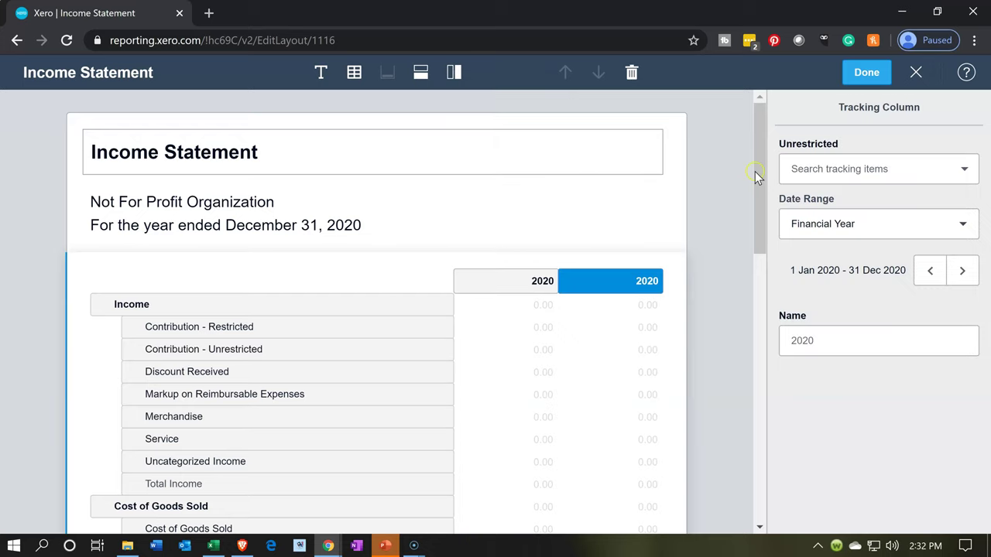
{"action": "left_click", "coordinate": [965, 170]}
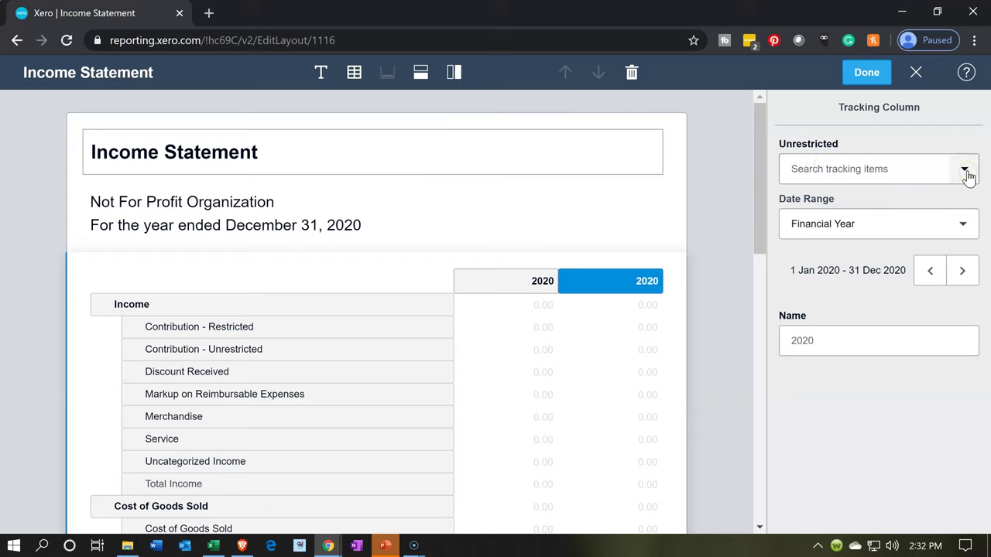
{"action": "left_click", "coordinate": [965, 170]}
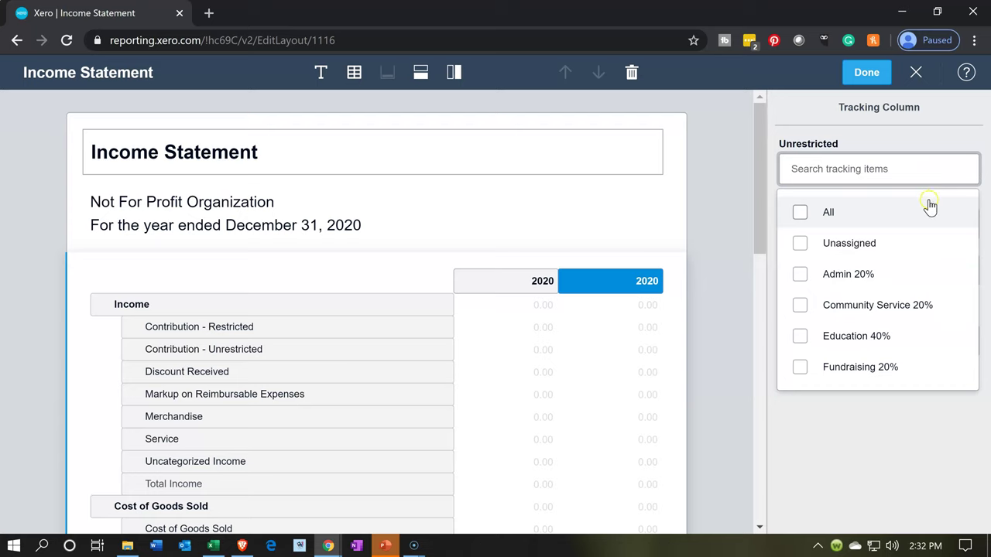
{"action": "left_click", "coordinate": [831, 222]}
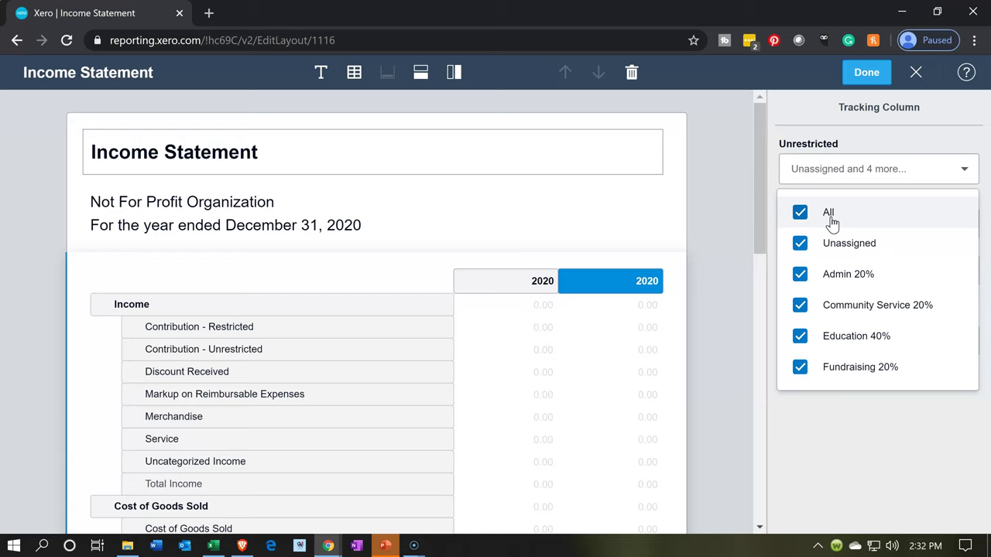
{"action": "left_click", "coordinate": [831, 224]}
{"action": "left_click", "coordinate": [821, 247]}
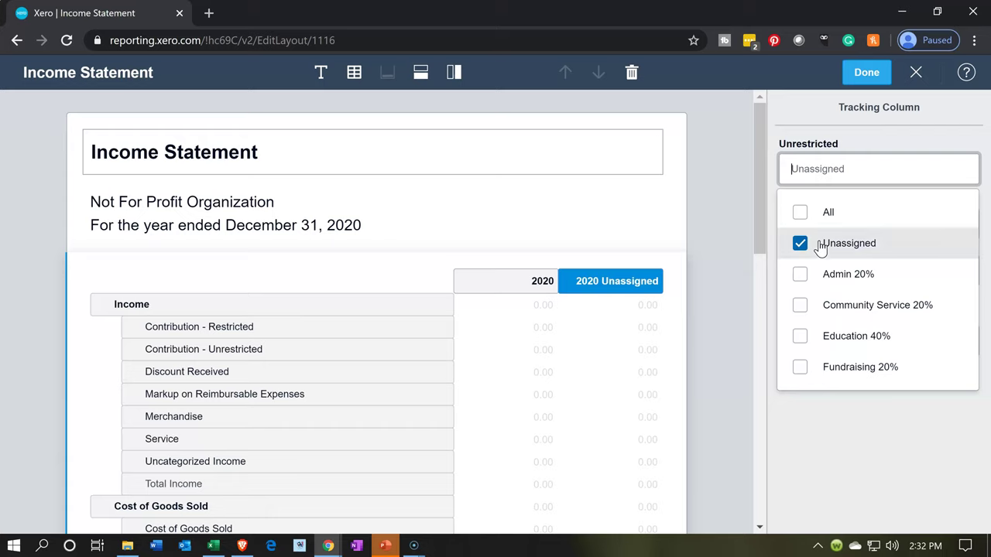
{"action": "left_click", "coordinate": [821, 246]}
Include Admin 20%, Community Service 20%, Education 40% and Fundraising 20% as the new column's tracking items.
{"action": "left_click", "coordinate": [799, 276]}
{"action": "left_click", "coordinate": [799, 306]}
{"action": "left_click", "coordinate": [800, 338]}
{"action": "left_click", "coordinate": [800, 368]}
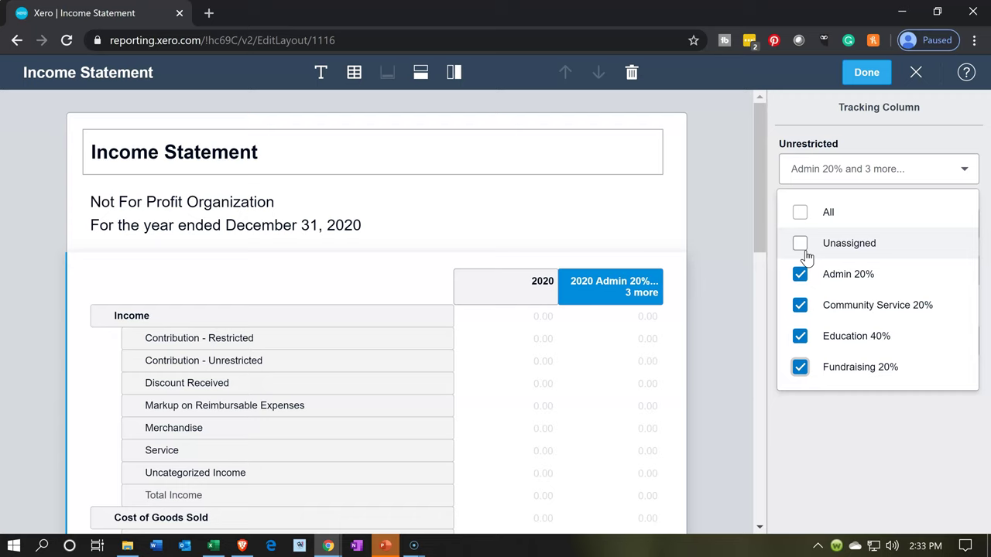
{"action": "left_click", "coordinate": [801, 370]}
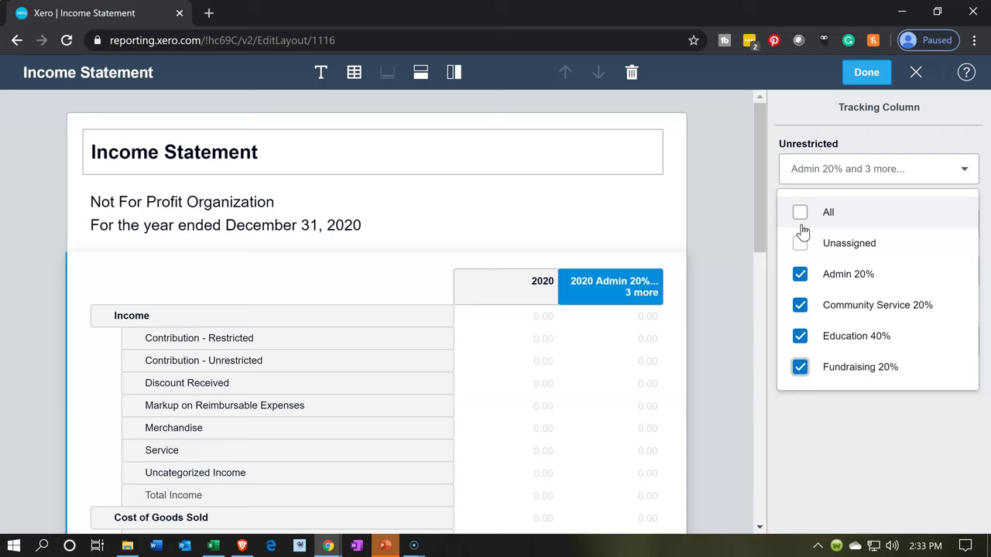
{"action": "left_click", "coordinate": [855, 464]}
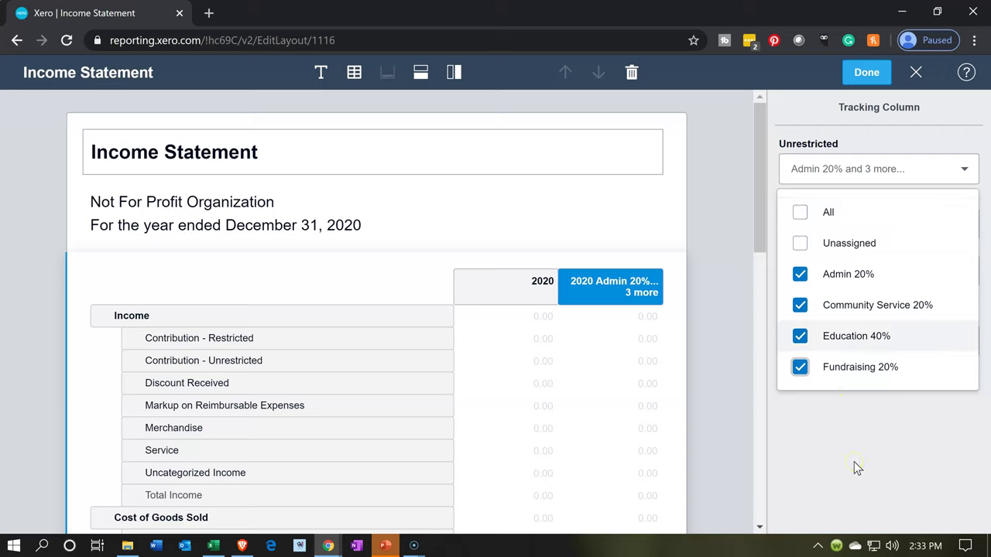
{"action": "left_click", "coordinate": [854, 461]}
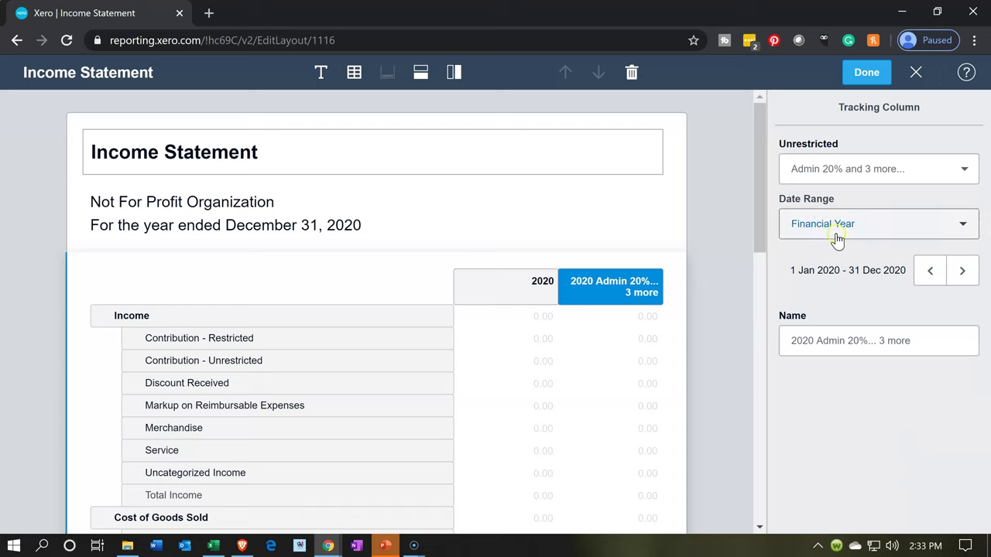
Rename the new tracking column's heading to Unrestricted.
{"action": "left_click", "coordinate": [833, 344]}
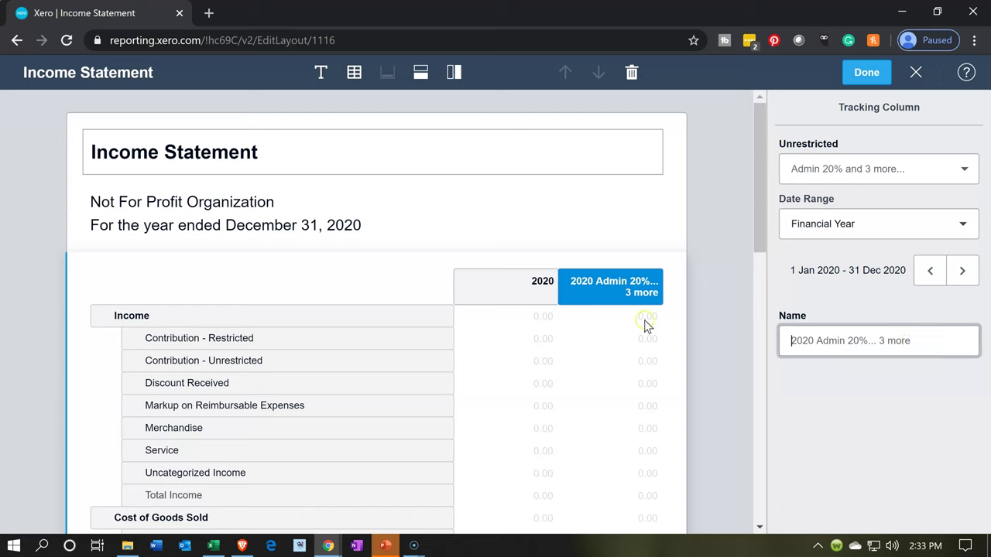
{"action": "left_click", "coordinate": [612, 289]}
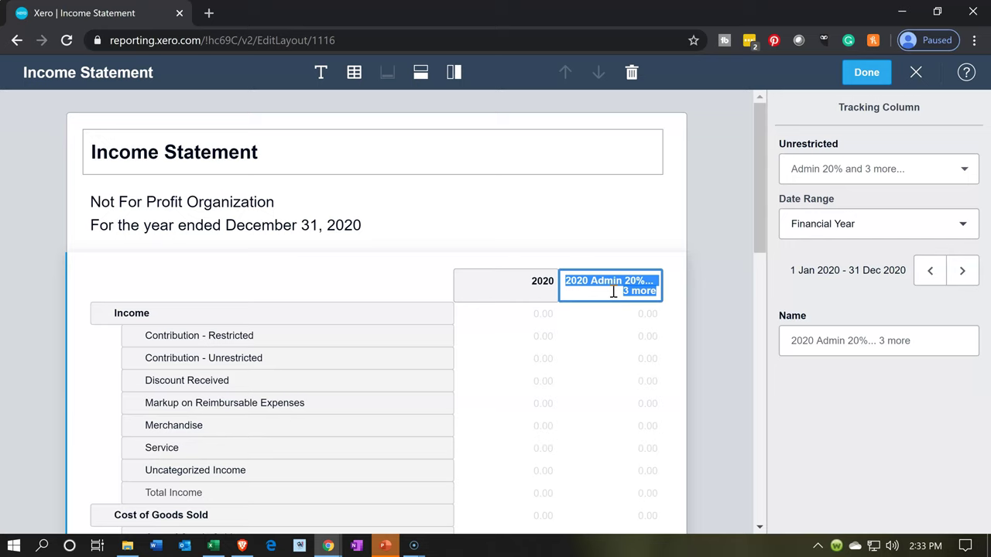
{"action": "type", "text": "z"}
{"action": "key", "text": "BackSpace"}
{"action": "type", "text": "Un"}
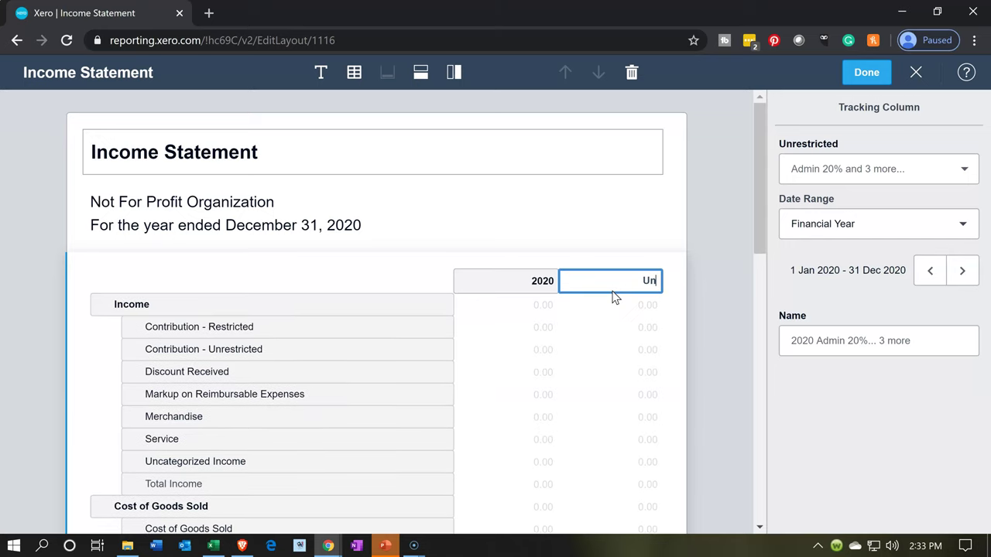
{"action": "type", "text": "restricted"}
{"action": "left_click", "coordinate": [844, 425]}
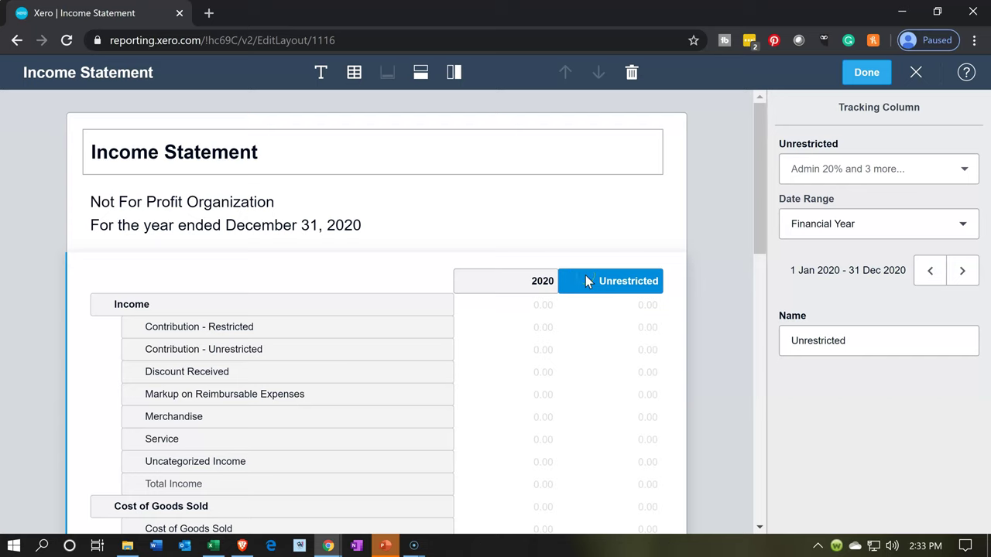
Move the Unrestricted column ahead of the 2020 column.
{"action": "mouse_move", "coordinate": [586, 281]}
{"action": "left_mouse_down"}
{"action": "mouse_move", "coordinate": [540, 294]}
{"action": "mouse_move", "coordinate": [499, 288]}
{"action": "left_mouse_up"}
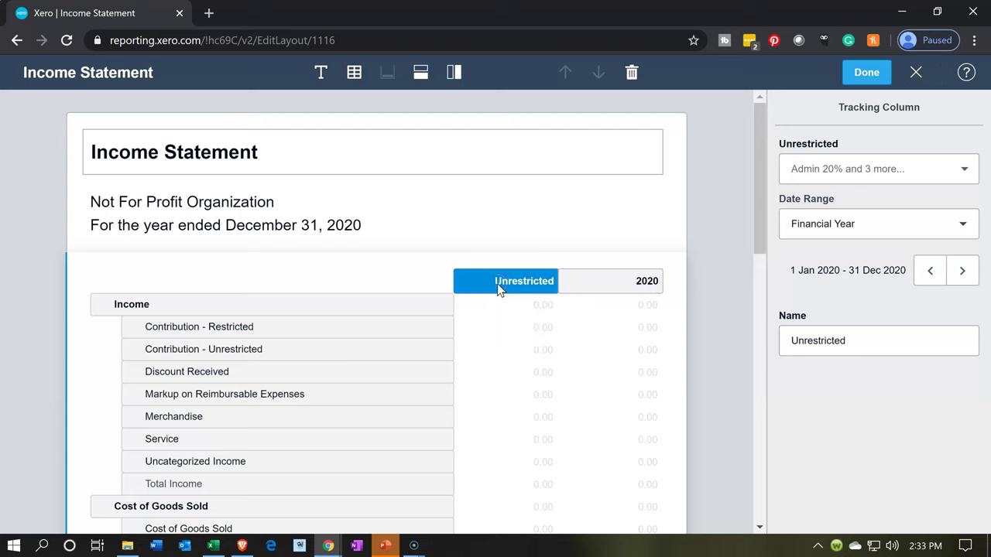
{"action": "left_click", "coordinate": [595, 294]}
{"action": "left_click", "coordinate": [600, 348]}
Add a Restricted tracking column to the layout with Time as its only tracking item.
{"action": "left_click", "coordinate": [455, 75]}
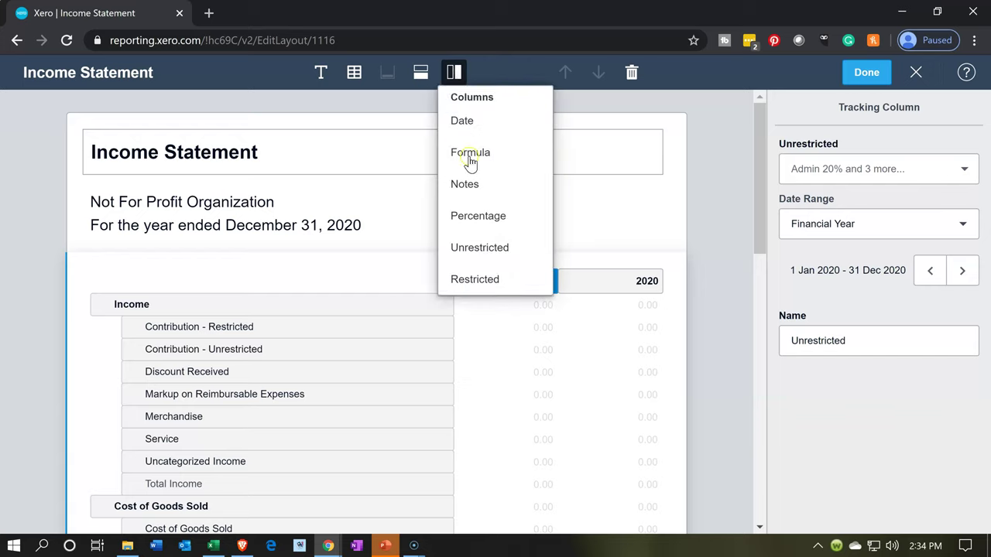
{"action": "left_click", "coordinate": [487, 273]}
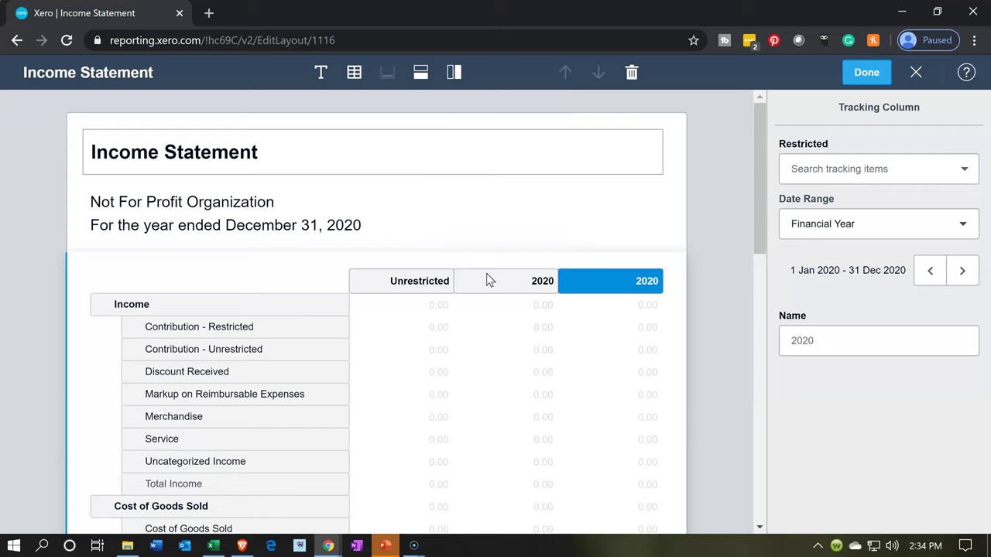
{"action": "left_click", "coordinate": [876, 168]}
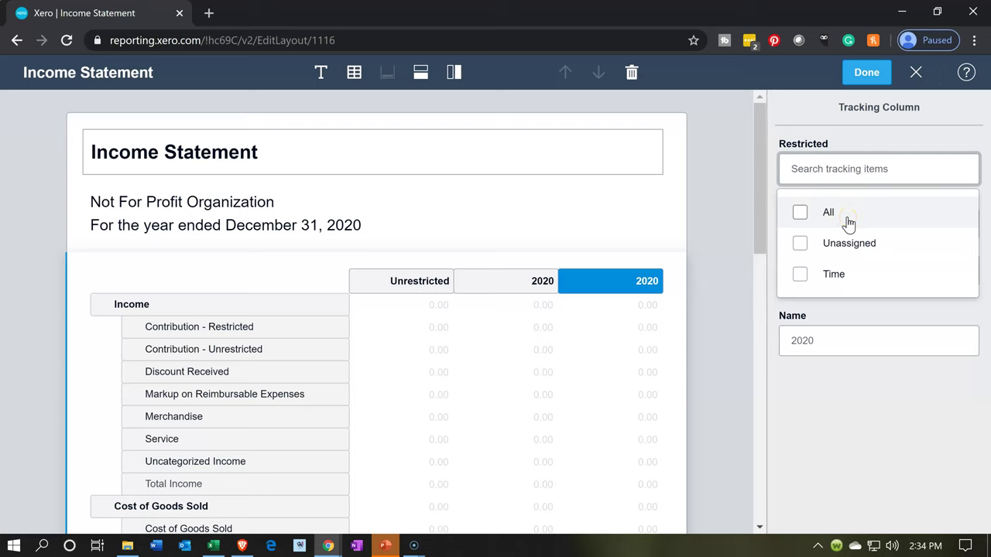
{"action": "left_click", "coordinate": [848, 274]}
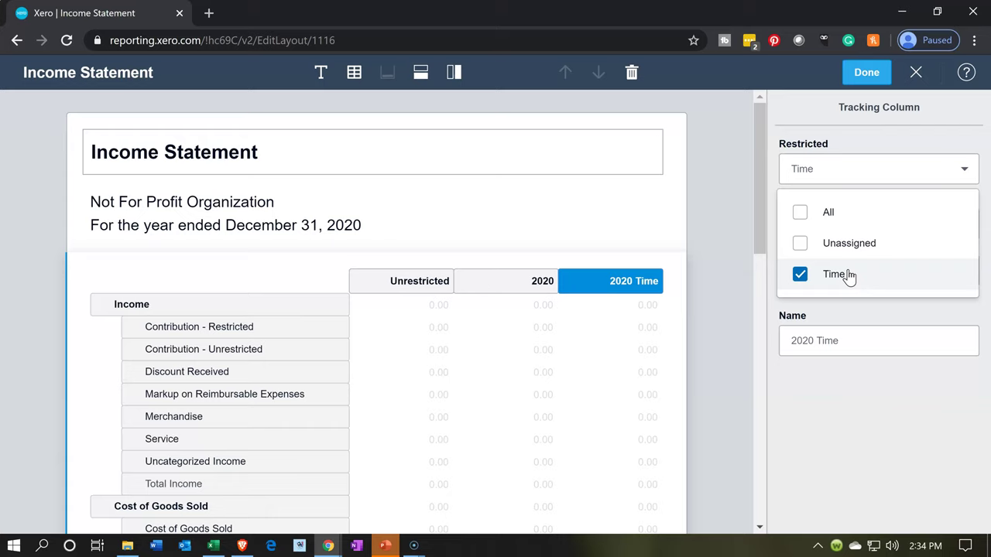
{"action": "left_click", "coordinate": [818, 393]}
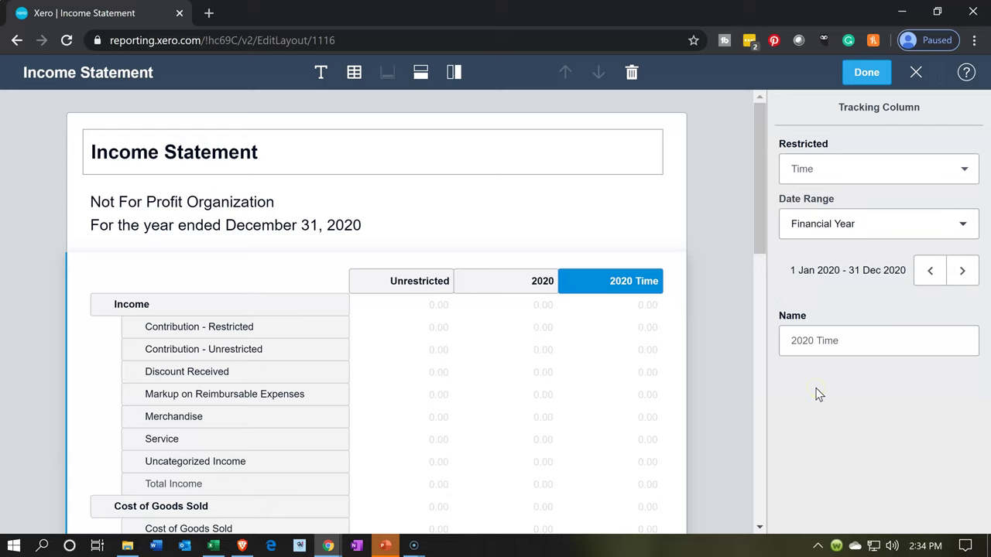
Rename the 2020 Time column's heading to Restricted and move the column ahead of the 2020 column.
{"action": "left_click", "coordinate": [827, 345]}
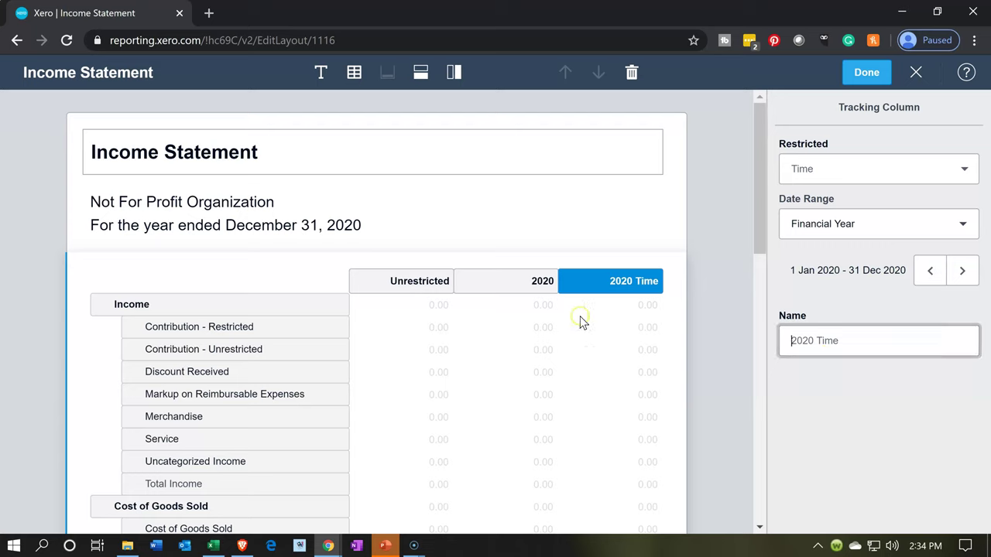
{"action": "left_click", "coordinate": [612, 276]}
{"action": "left_click", "coordinate": [612, 276]}
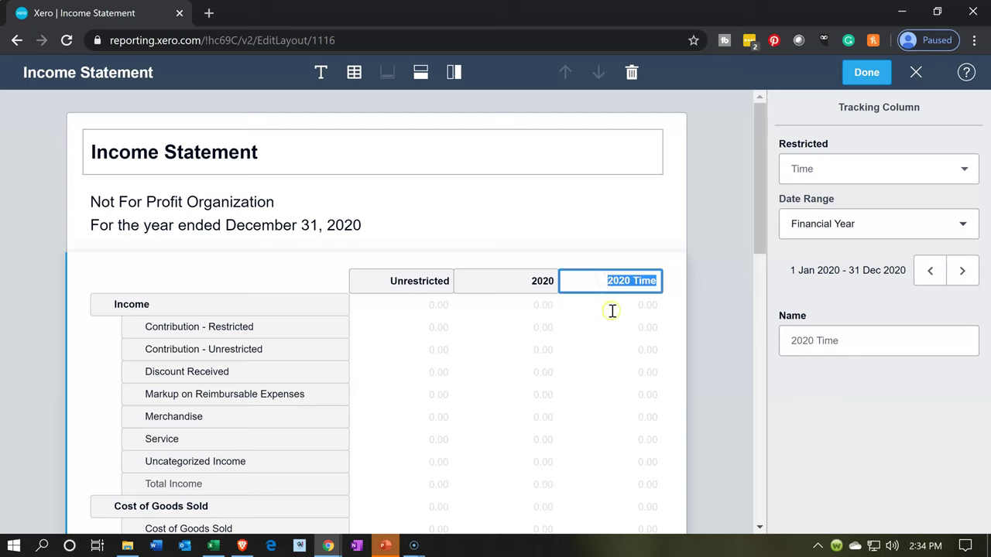
{"action": "left_click", "coordinate": [603, 264]}
{"action": "key", "text": "Right"}
{"action": "key", "text": "Right"}
{"action": "key", "text": "Right"}
{"action": "key", "text": "Right"}
{"action": "key", "text": "Right"}
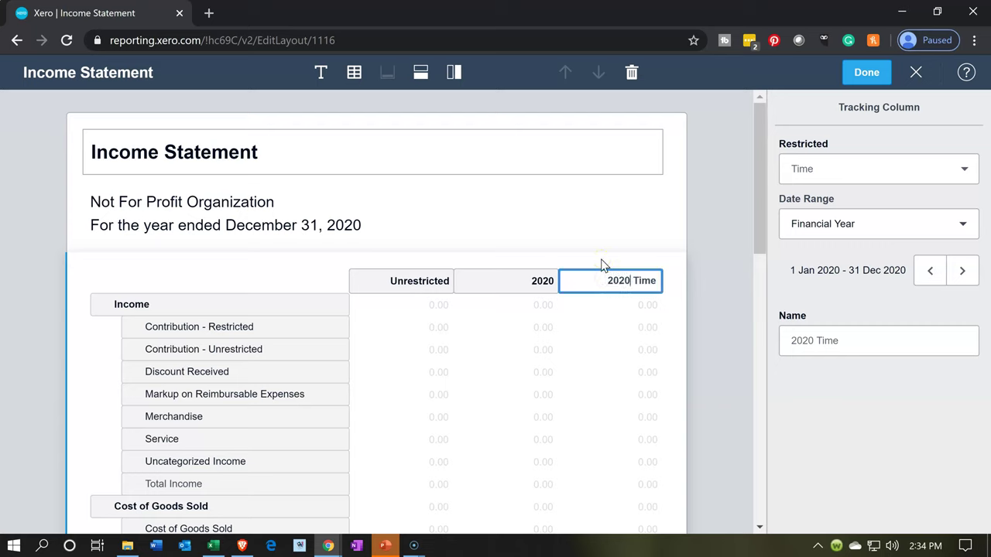
{"action": "key", "text": "BackSpace"}
{"action": "key", "text": "BackSpace"}
{"action": "key", "text": "BackSpace"}
{"action": "key", "text": "BackSpace"}
{"action": "key", "text": "BackSpace"}
{"action": "key", "text": "Delete"}
{"action": "key", "text": "Delete"}
{"action": "key", "text": "Delete"}
{"action": "key", "text": "Delete"}
{"action": "type", "text": "Restricted"}
{"action": "left_click", "coordinate": [864, 407]}
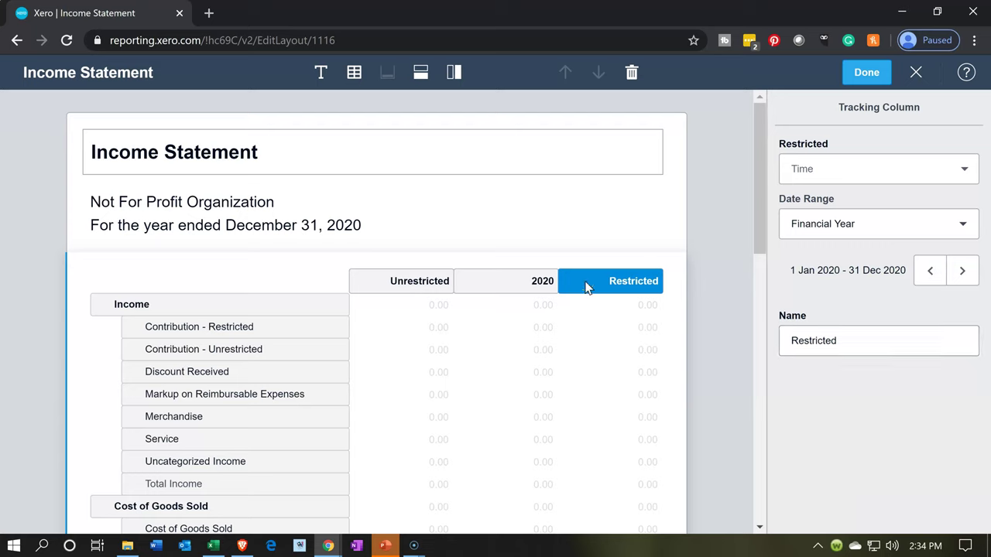
{"action": "left_click_drag", "start_coordinate": [586, 287], "coordinate": [490, 286]}
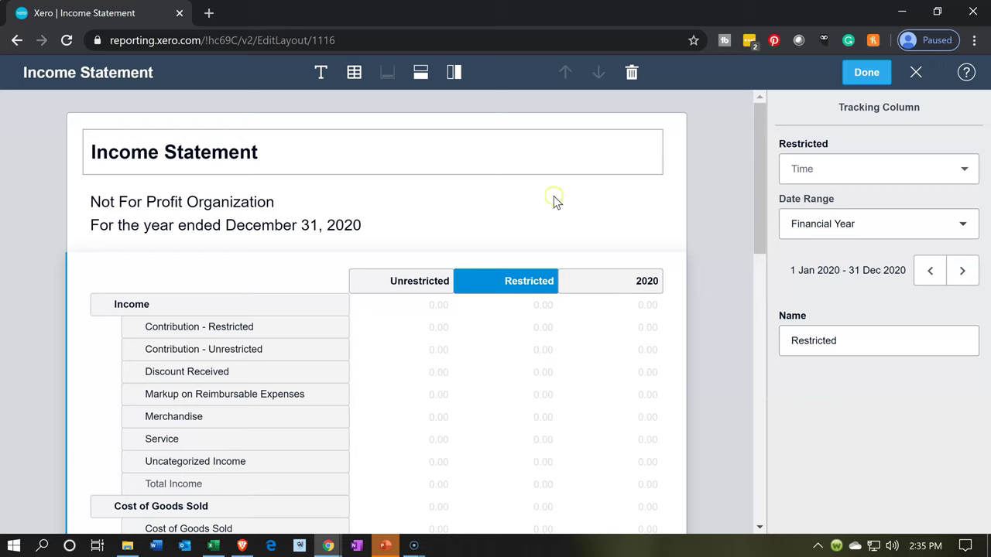
Add another Unrestricted tracking column to the layout with Unassigned as its only tracking item.
{"action": "left_click", "coordinate": [453, 72]}
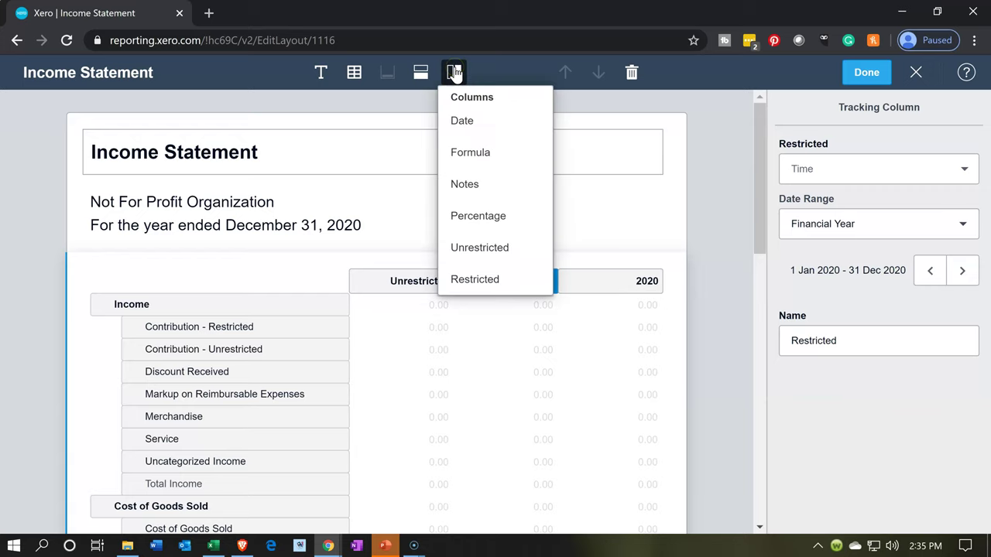
{"action": "left_click", "coordinate": [475, 257]}
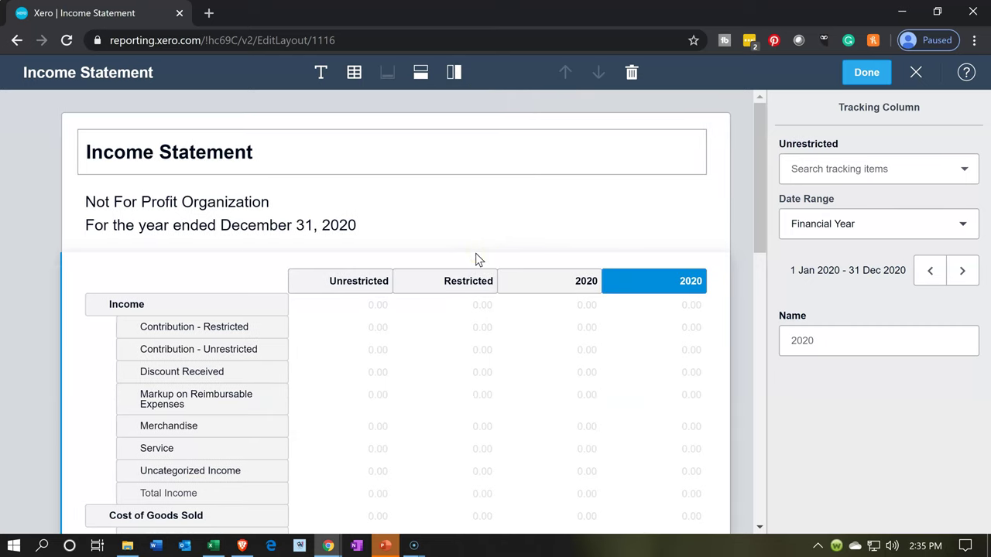
{"action": "left_click", "coordinate": [929, 166]}
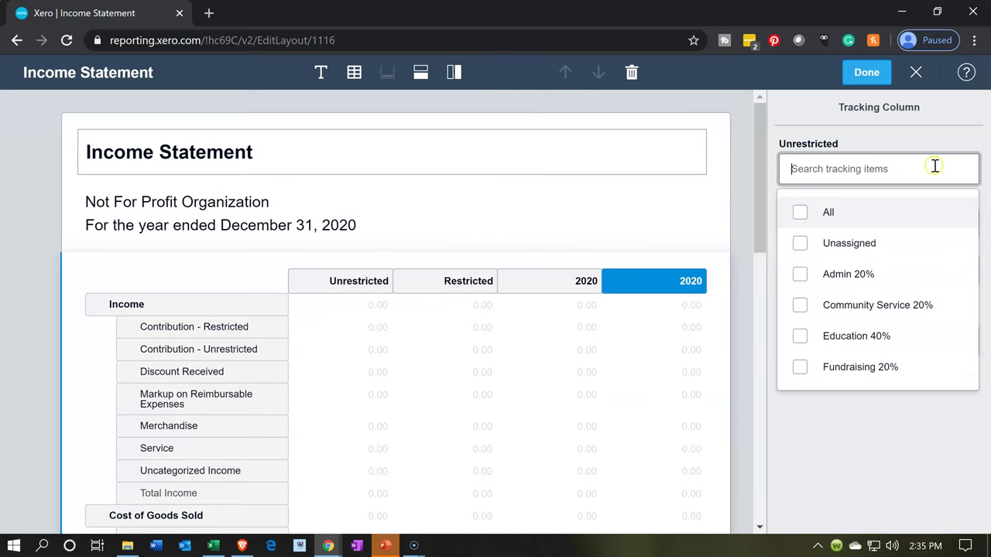
{"action": "left_click", "coordinate": [867, 255]}
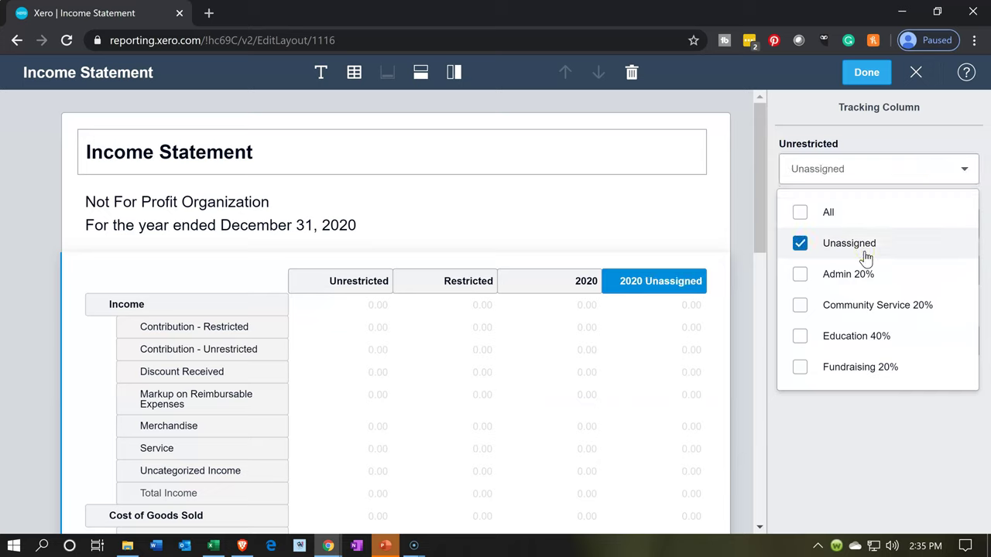
{"action": "left_click", "coordinate": [849, 449]}
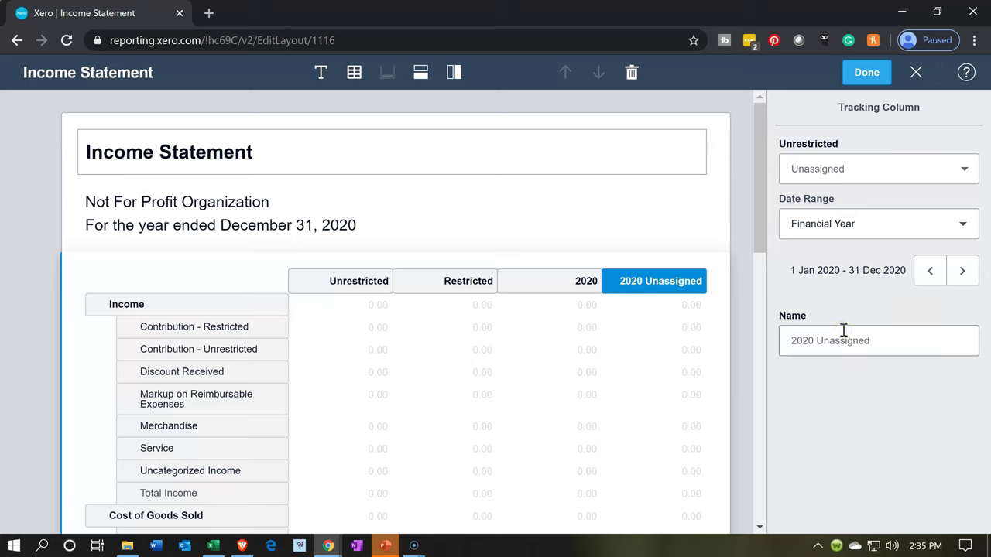
Rename the new 2020 Unassigned column's heading to Unrestricted Unassigned.
{"action": "left_click", "coordinate": [883, 343]}
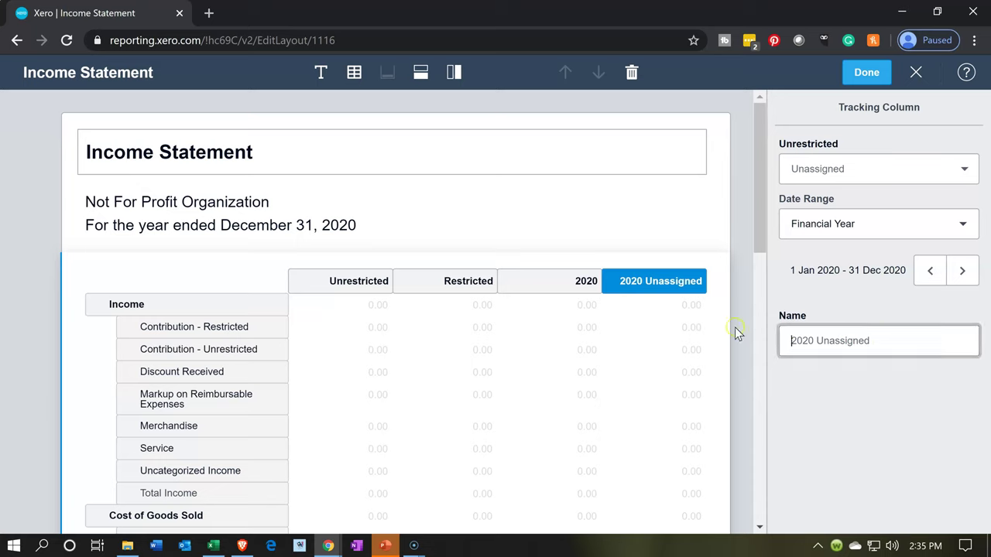
{"action": "double_click", "coordinate": [647, 281]}
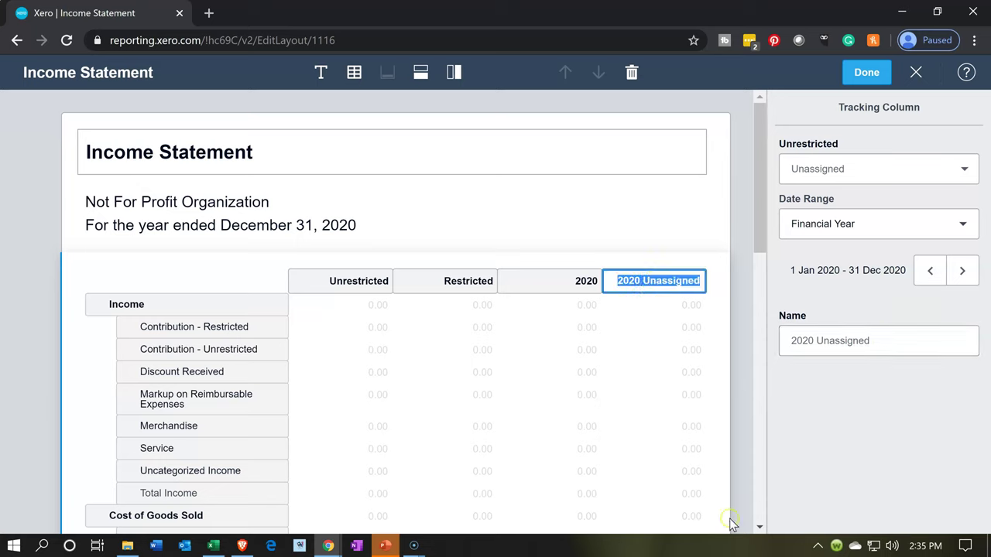
{"action": "key", "text": "Right"}
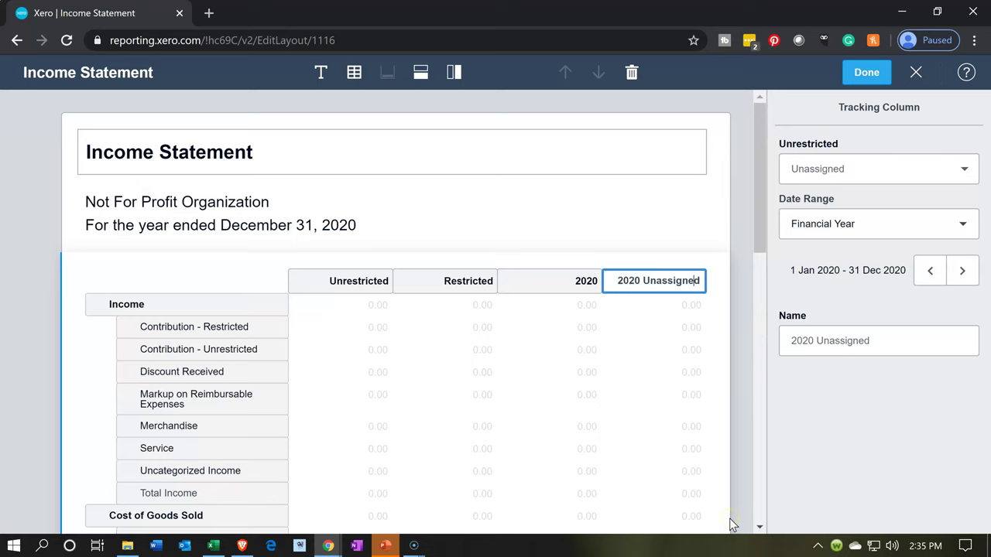
{"action": "key", "text": "Left"}
{"action": "key", "text": "Left"}
{"action": "key", "text": "Left"}
{"action": "key", "text": "Left"}
{"action": "key", "text": "Left"}
{"action": "key", "text": "Left"}
{"action": "key", "text": "Left"}
{"action": "key", "text": "Left"}
{"action": "key", "text": "Left"}
{"action": "key", "text": "Left"}
{"action": "key", "text": "Left"}
{"action": "key", "text": "Left"}
{"action": "key", "text": "BackSpace"}
{"action": "key", "text": "BackSpace"}
{"action": "key", "text": "BackSpace"}
{"action": "key", "text": "BackSpace"}
{"action": "type", "text": "Urestricted"}
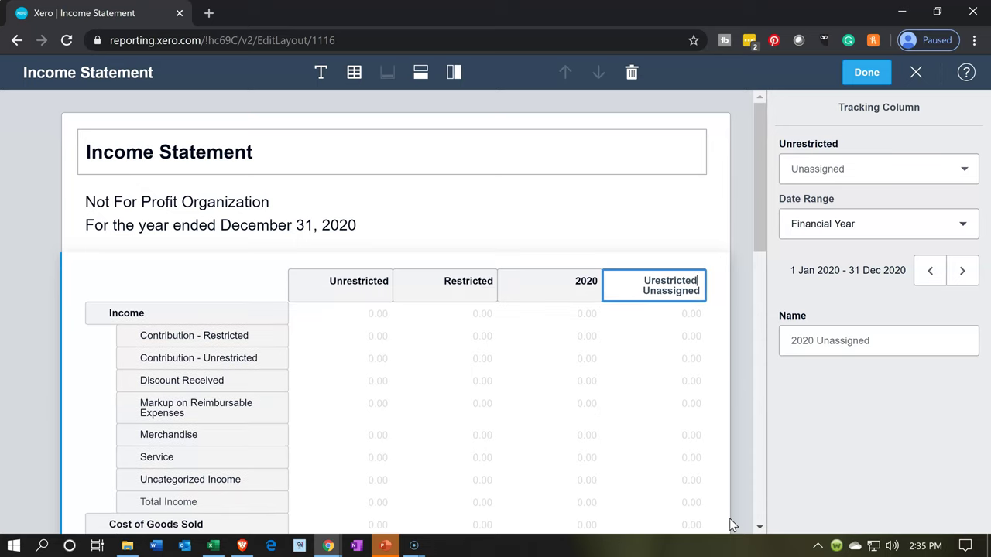
{"action": "left_click", "coordinate": [667, 284]}
{"action": "right_click", "coordinate": [667, 283]}
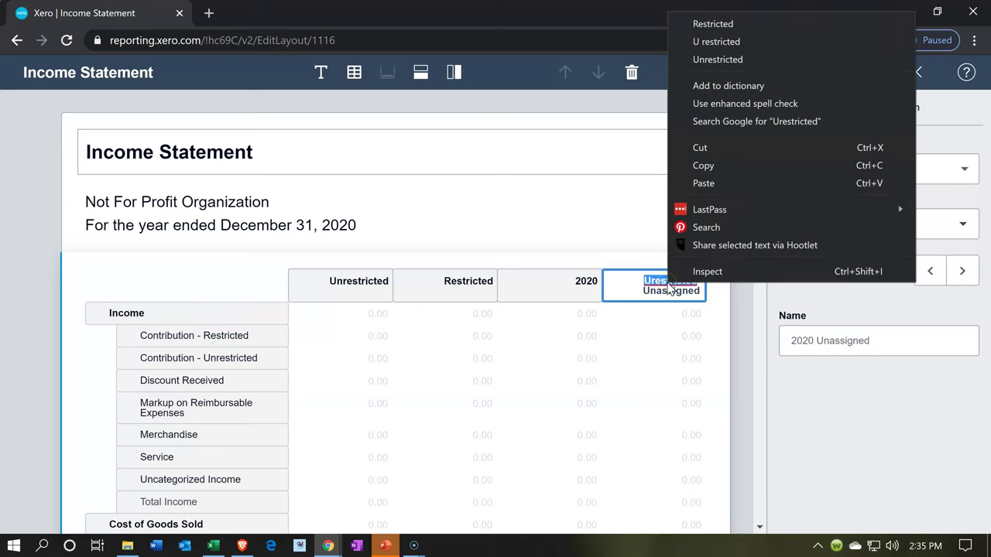
{"action": "left_click", "coordinate": [645, 285]}
{"action": "left_click", "coordinate": [651, 332]}
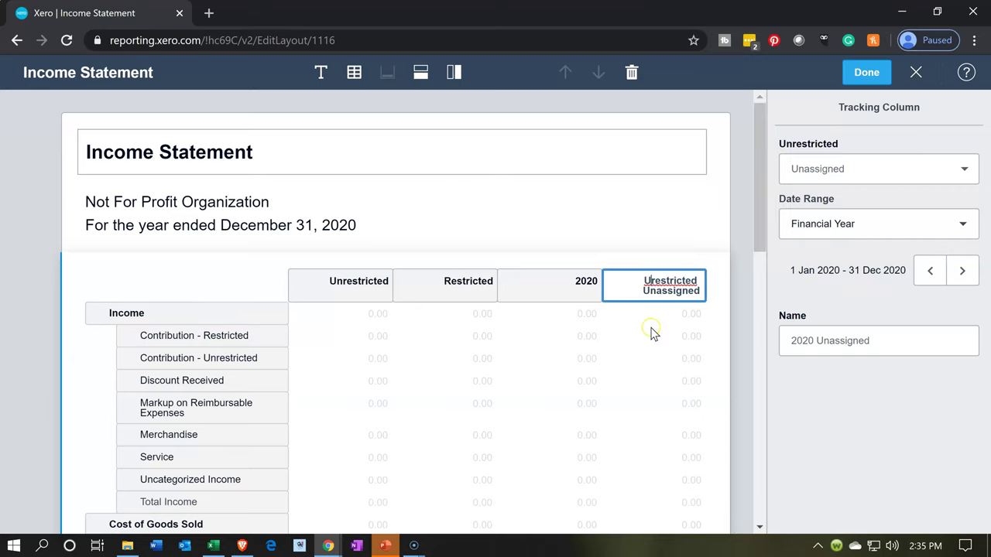
{"action": "type", "text": "n"}
{"action": "left_click", "coordinate": [870, 401]}
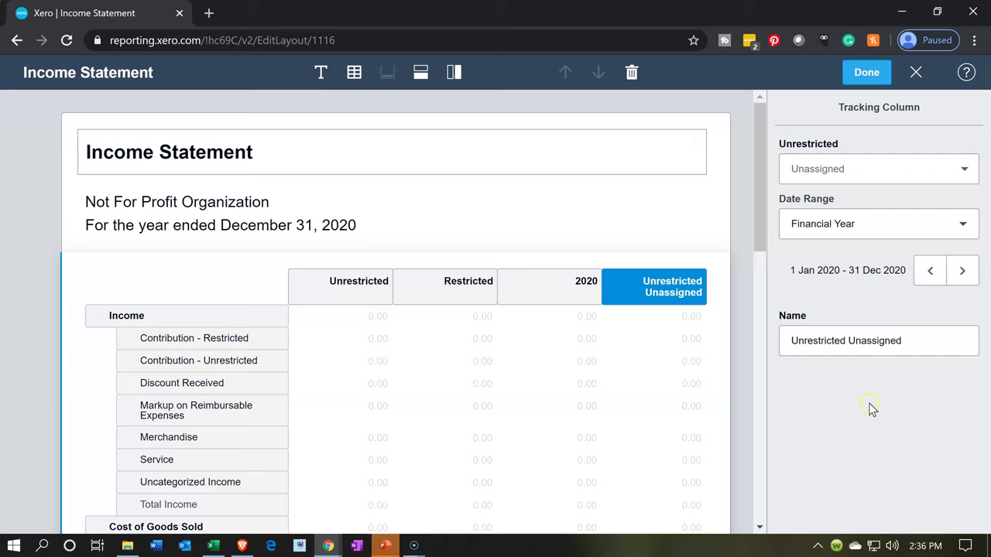
Add another Restricted tracking column to the layout with Unassigned as its only tracking item.
{"action": "left_click", "coordinate": [457, 75]}
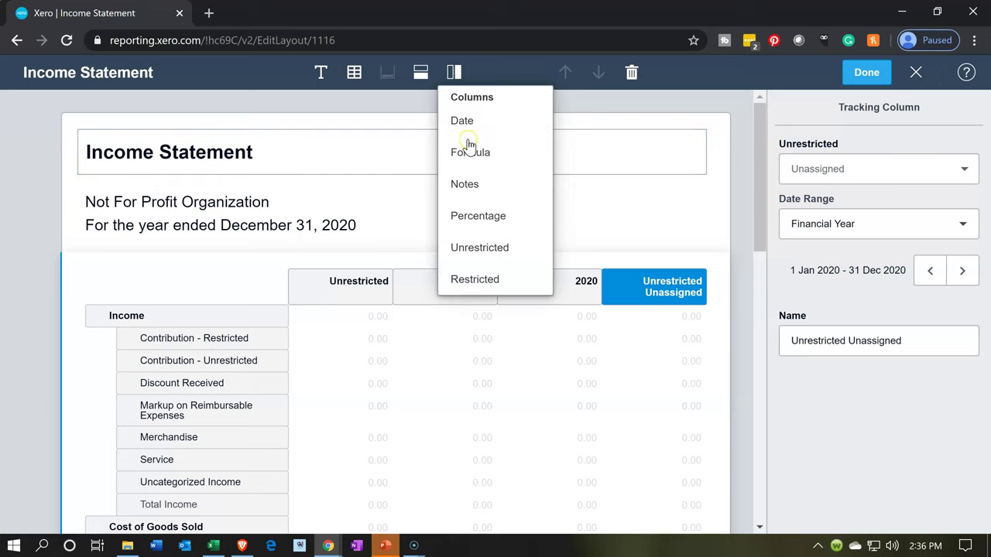
{"action": "left_click", "coordinate": [468, 288]}
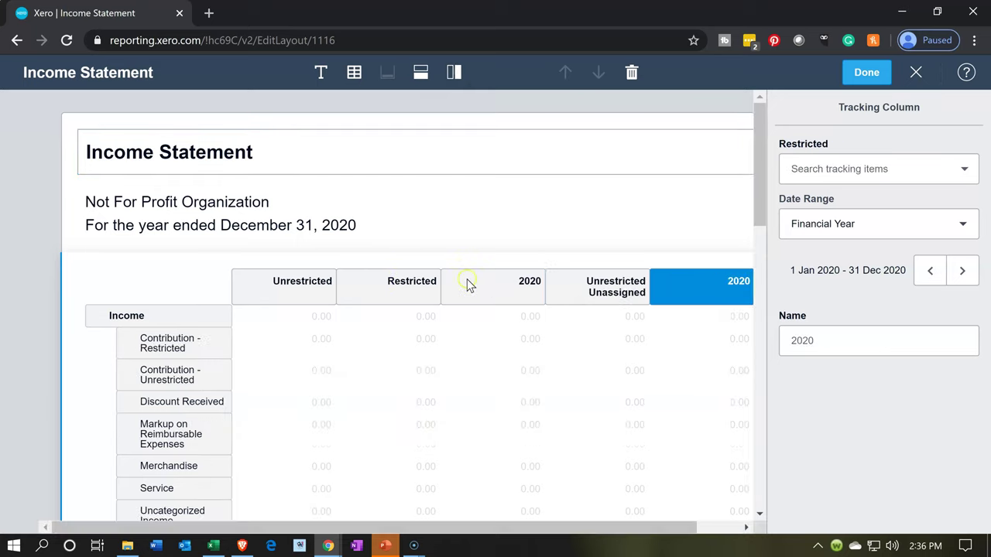
{"action": "left_click", "coordinate": [842, 172]}
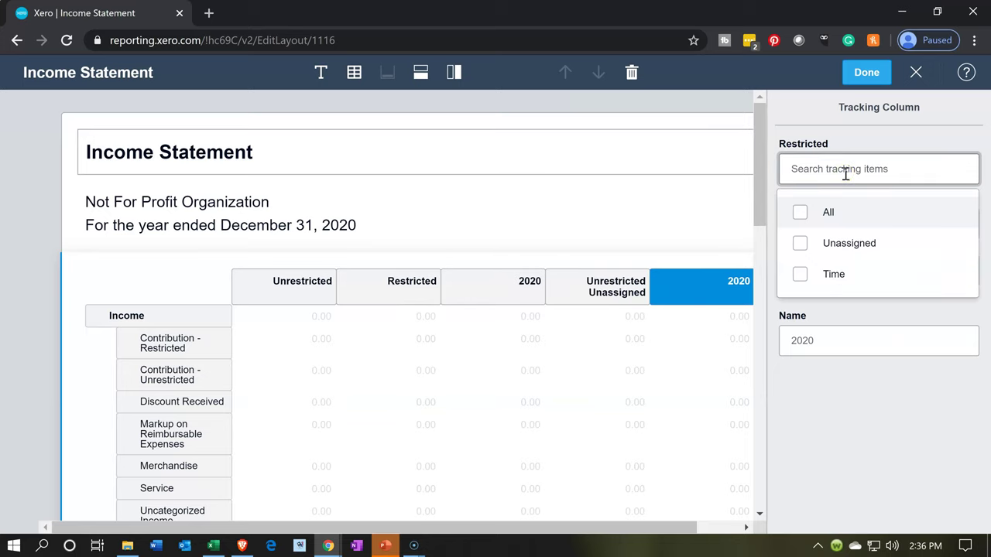
{"action": "left_click", "coordinate": [799, 244]}
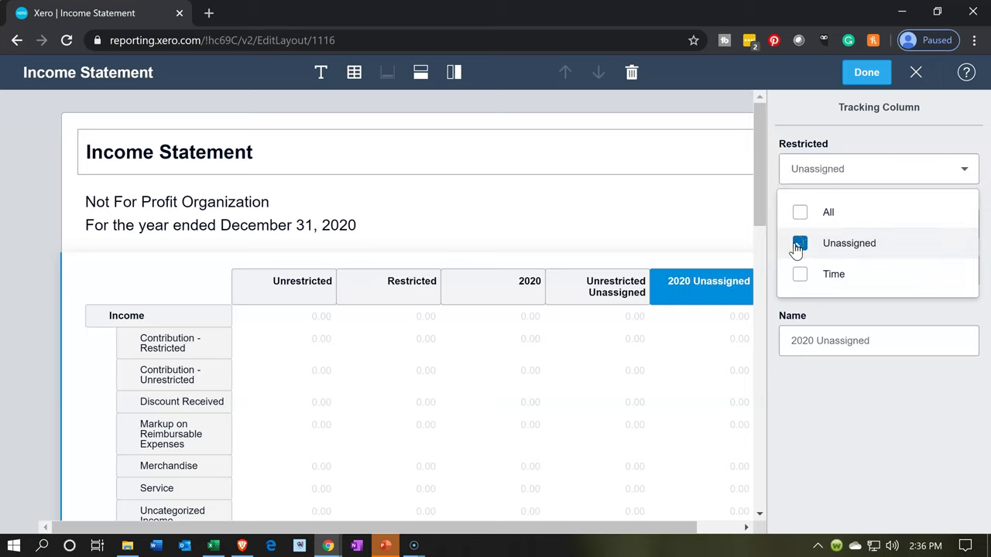
{"action": "left_click", "coordinate": [823, 374]}
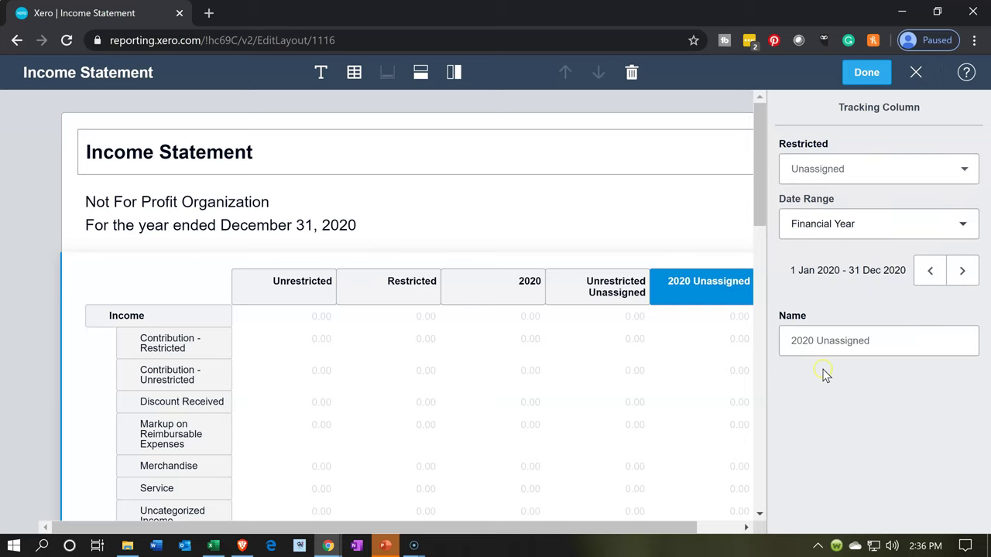
Rename the new 2020 Unassigned column's heading to Restricted Unassigned and apply the layout to the report.
{"action": "left_click", "coordinate": [846, 241]}
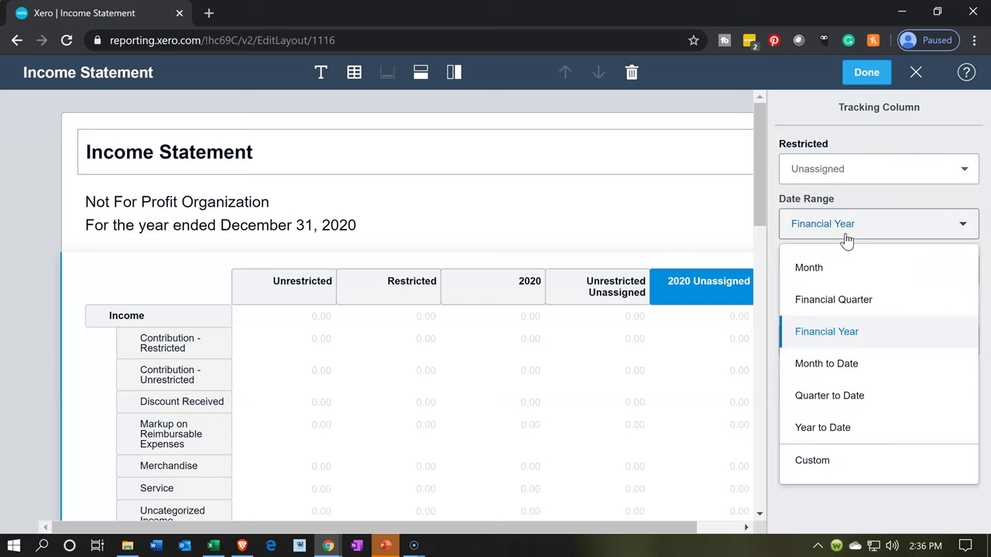
{"action": "left_click", "coordinate": [846, 241]}
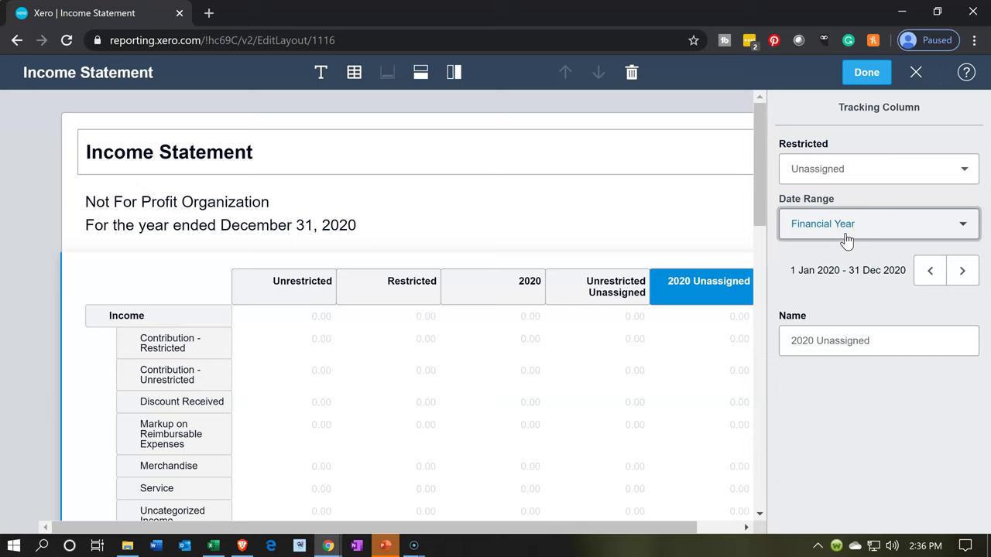
{"action": "left_click", "coordinate": [840, 340]}
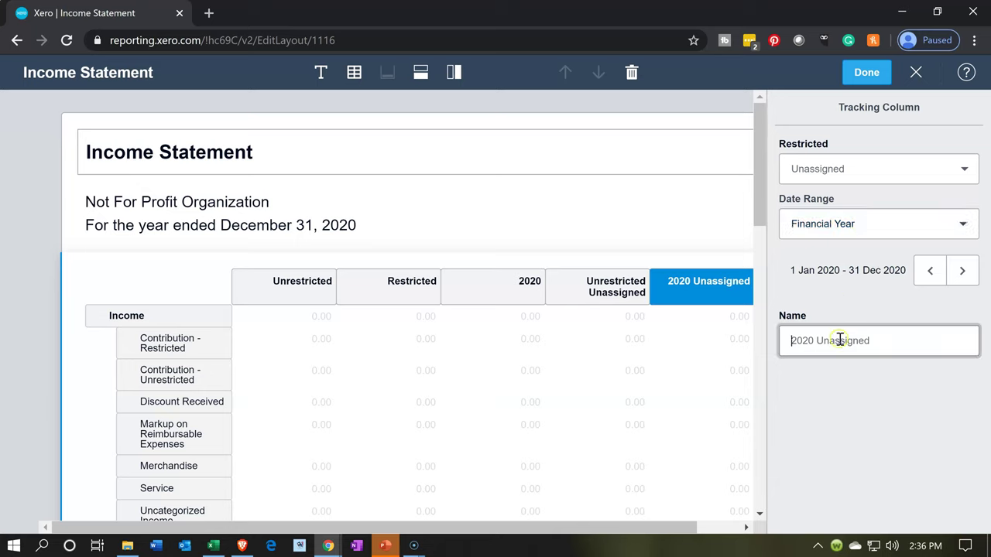
{"action": "left_click", "coordinate": [663, 294]}
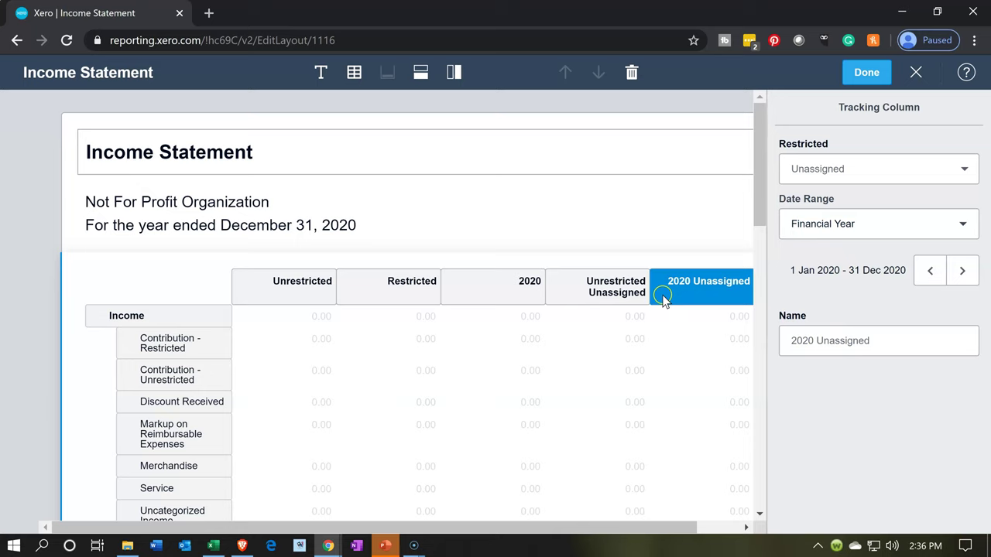
{"action": "left_click", "coordinate": [663, 281]}
{"action": "left_click", "coordinate": [677, 281]}
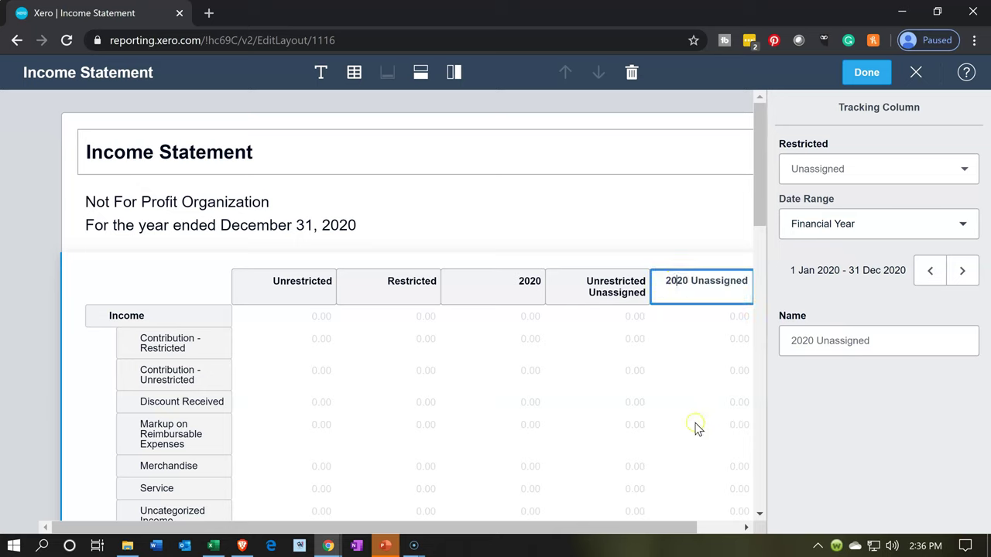
{"action": "key", "text": "BackSpace"}
{"action": "key", "text": "BackSpace"}
{"action": "key", "text": "BackSpace"}
{"action": "key", "text": "BackSpace"}
{"action": "key", "text": "BackSpace"}
{"action": "type", "text": "Restricted"}
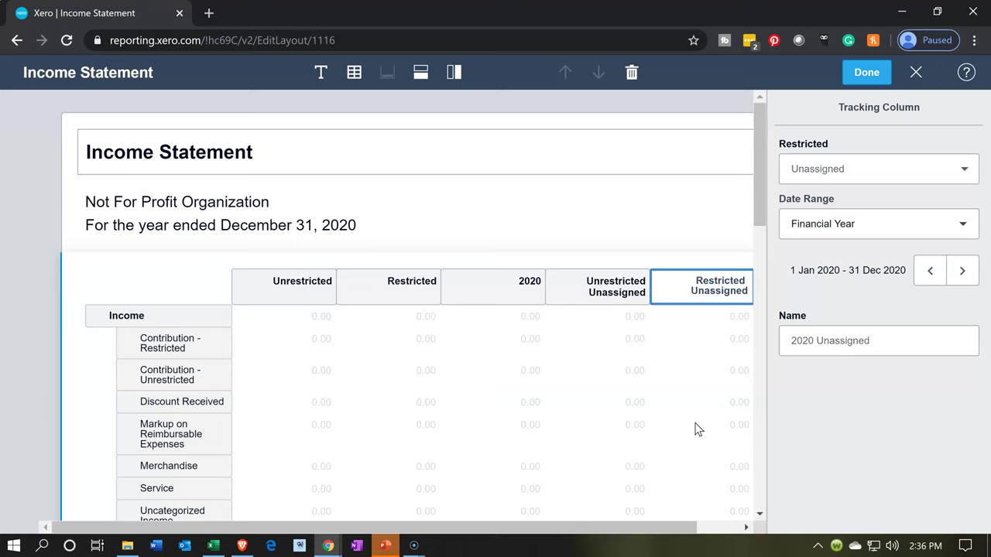
{"action": "left_click", "coordinate": [814, 416]}
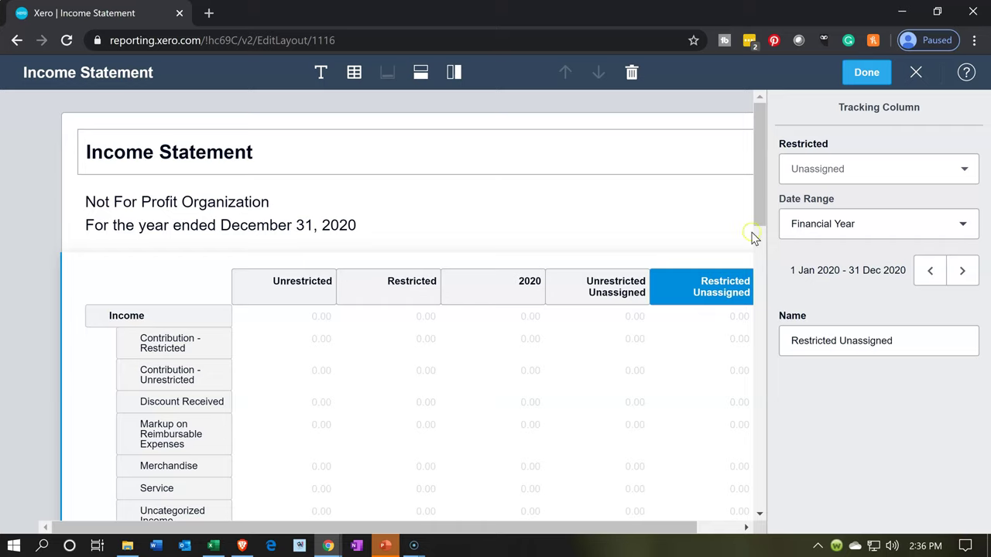
{"action": "left_click", "coordinate": [846, 75]}
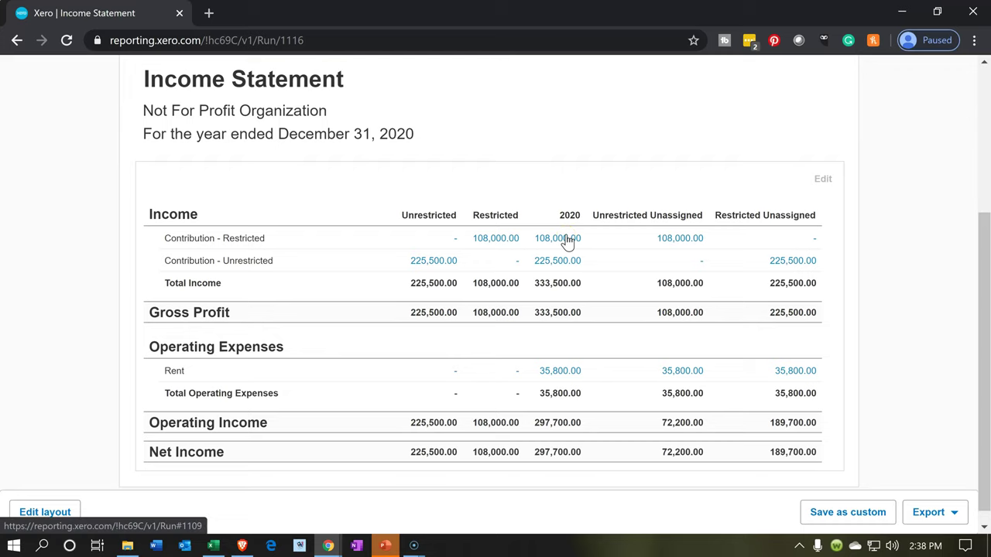
Rename the 2020 date column's heading to Total in the report layout and apply the change to the report.
{"action": "left_click", "coordinate": [61, 507]}
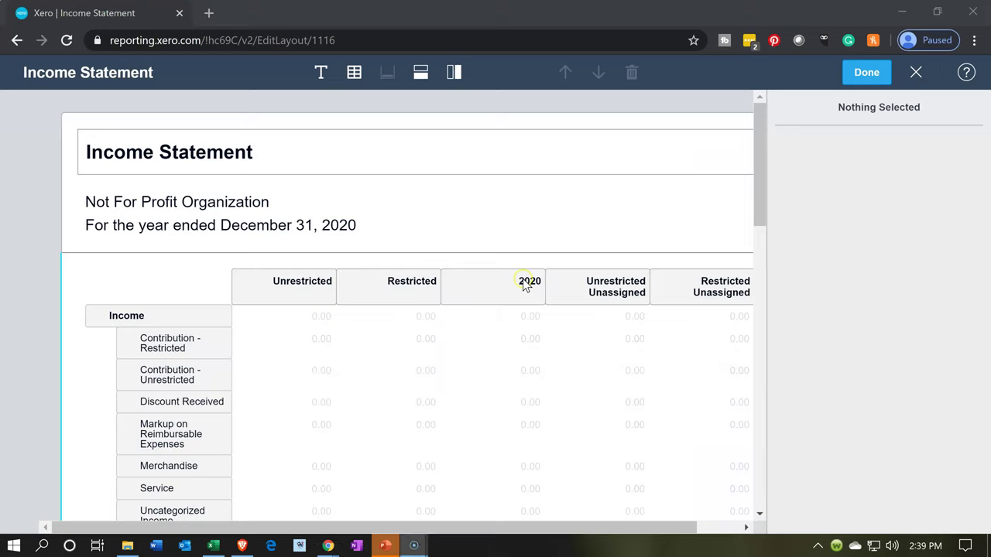
{"action": "left_click", "coordinate": [525, 285]}
{"action": "left_click", "coordinate": [525, 283]}
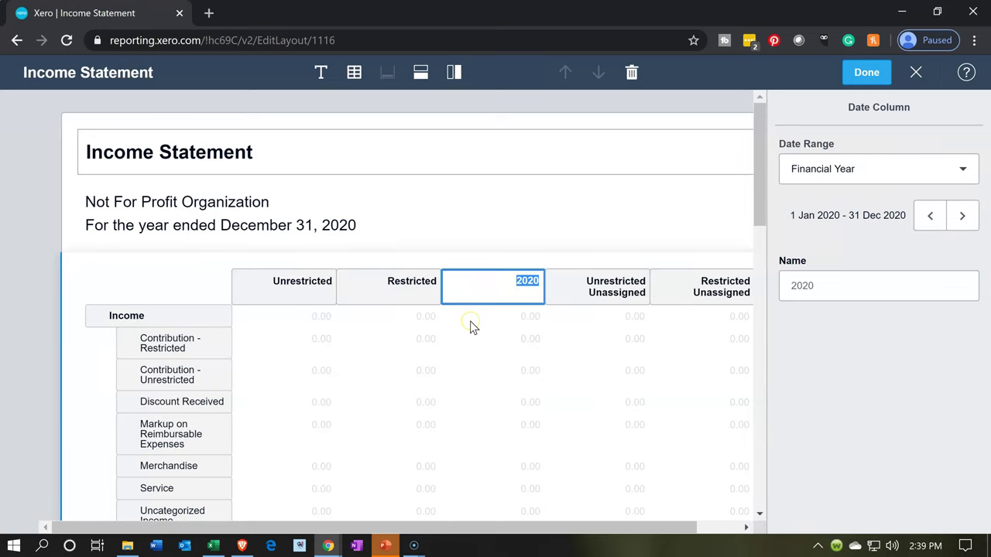
{"action": "type", "text": "Total"}
{"action": "left_click", "coordinate": [848, 488]}
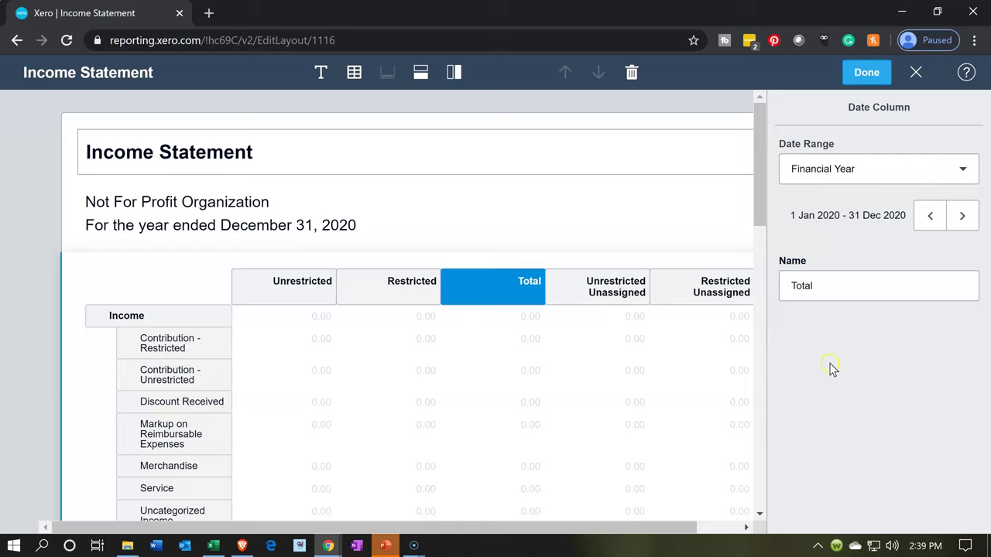
{"action": "left_click", "coordinate": [865, 82]}
{"action": "scroll", "coordinate": [697, 311], "scroll_direction": "down", "scroll_amount": 1}
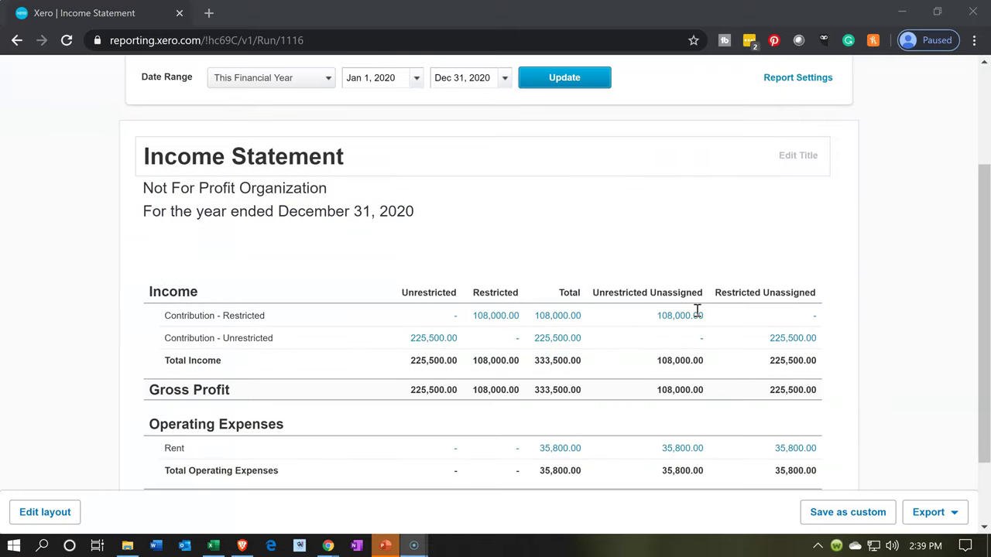
{"action": "left_click", "coordinate": [319, 332]}
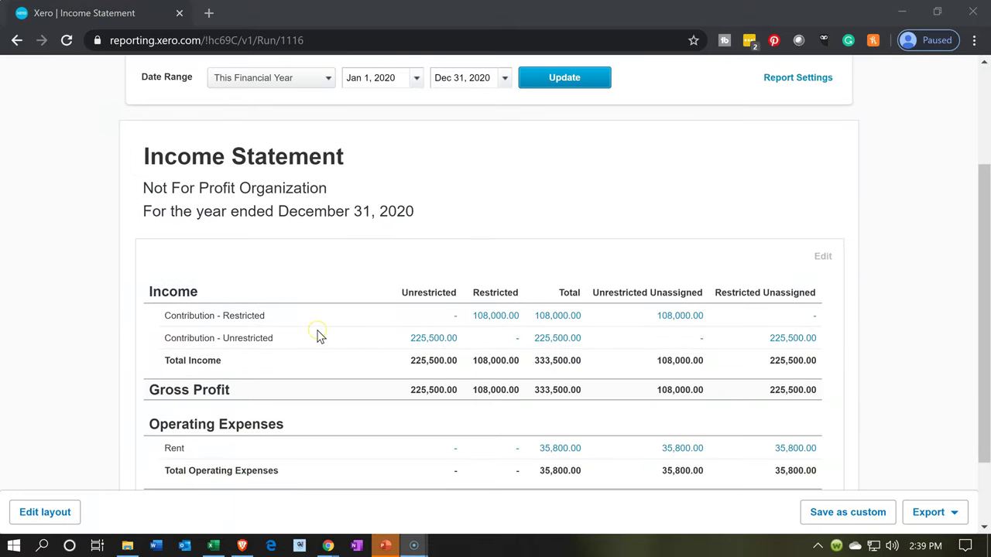
Examine the contribution and rent amounts across the Unrestricted, Restricted, Total and two unassigned columns of the Income Statement.
{"action": "left_click", "coordinate": [472, 337]}
{"action": "scroll", "coordinate": [721, 319], "scroll_direction": "down", "scroll_amount": 1}
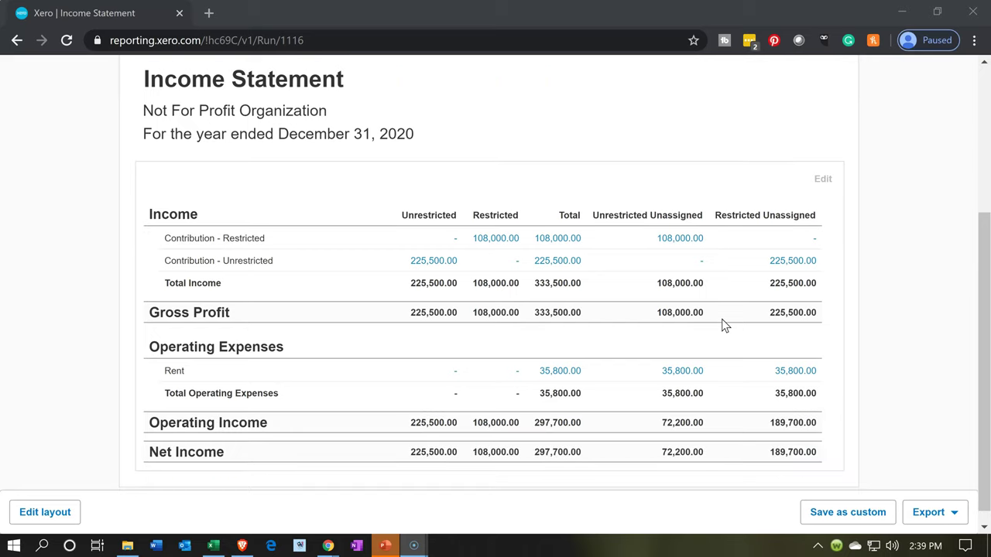
{"action": "left_click", "coordinate": [723, 271]}
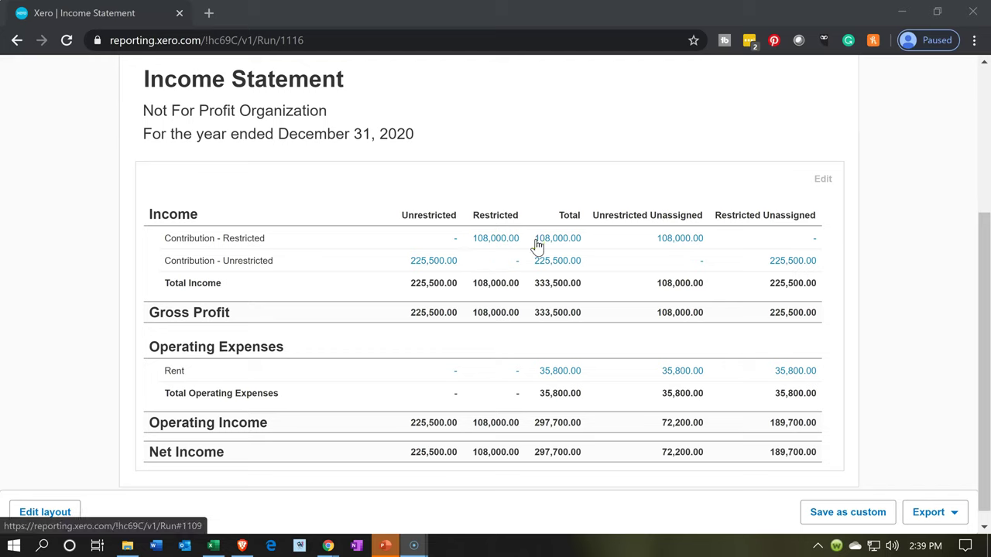
{"action": "left_click", "coordinate": [677, 243]}
{"action": "left_click", "coordinate": [454, 376]}
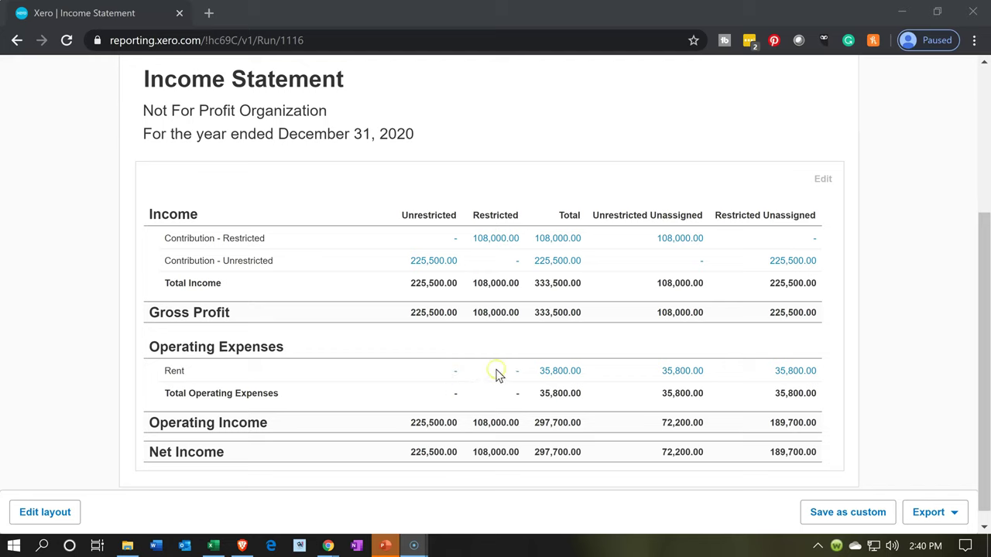
{"action": "left_click", "coordinate": [547, 377]}
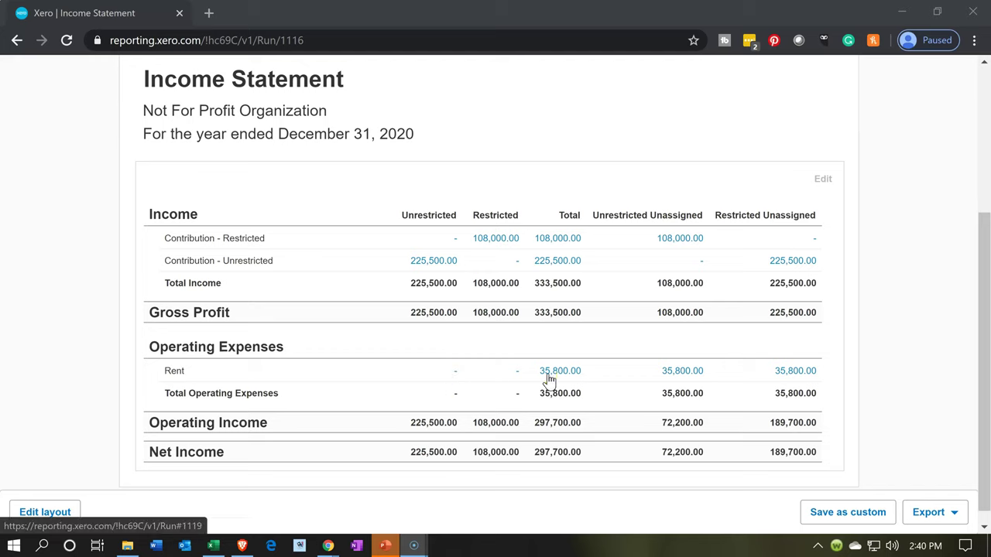
{"action": "left_click", "coordinate": [660, 382]}
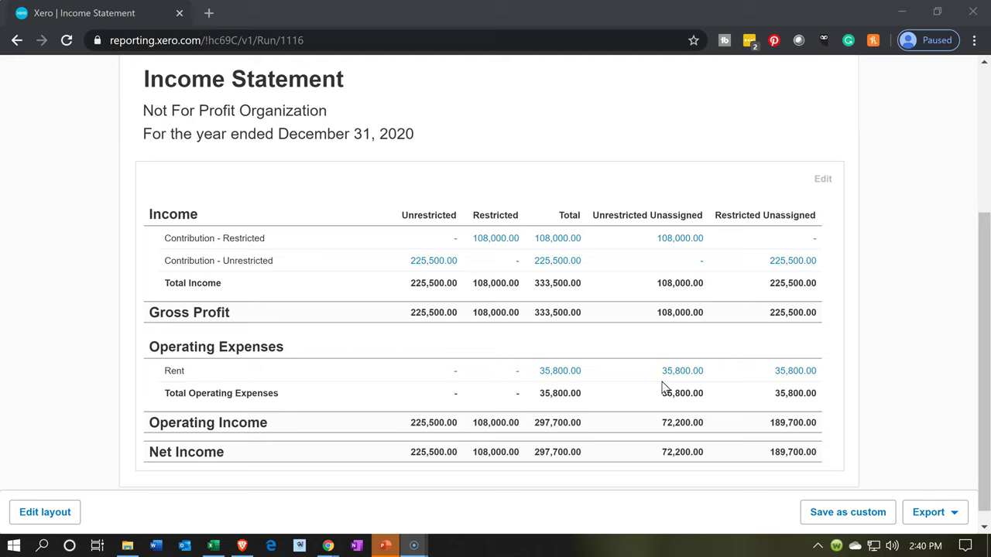
{"action": "left_click", "coordinate": [613, 387]}
{"action": "left_click", "coordinate": [610, 361]}
{"action": "left_click", "coordinate": [614, 257]}
{"action": "left_click", "coordinate": [640, 234]}
{"action": "left_click", "coordinate": [473, 229]}
{"action": "left_click", "coordinate": [453, 242]}
Change the title in the report body to Income Statement Worksheet.
{"action": "scroll", "coordinate": [490, 466], "scroll_direction": "up", "scroll_amount": 1}
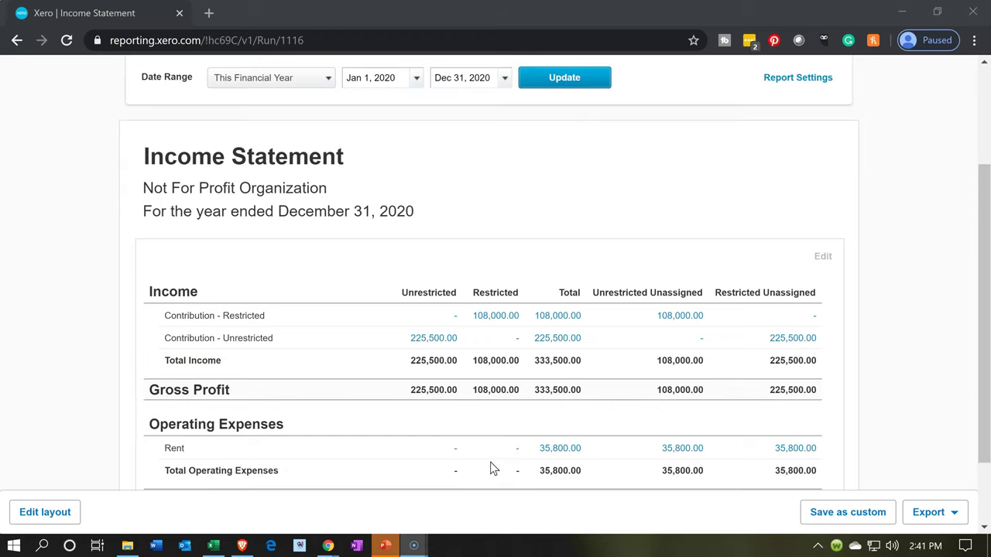
{"action": "left_click", "coordinate": [379, 161]}
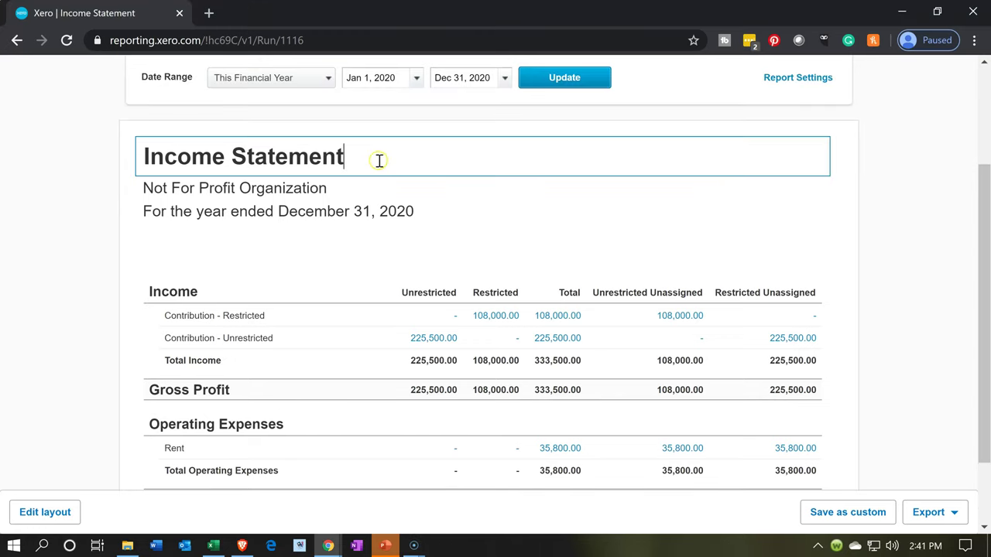
{"action": "left_click_drag", "start_coordinate": [380, 161], "coordinate": [288, 161]}
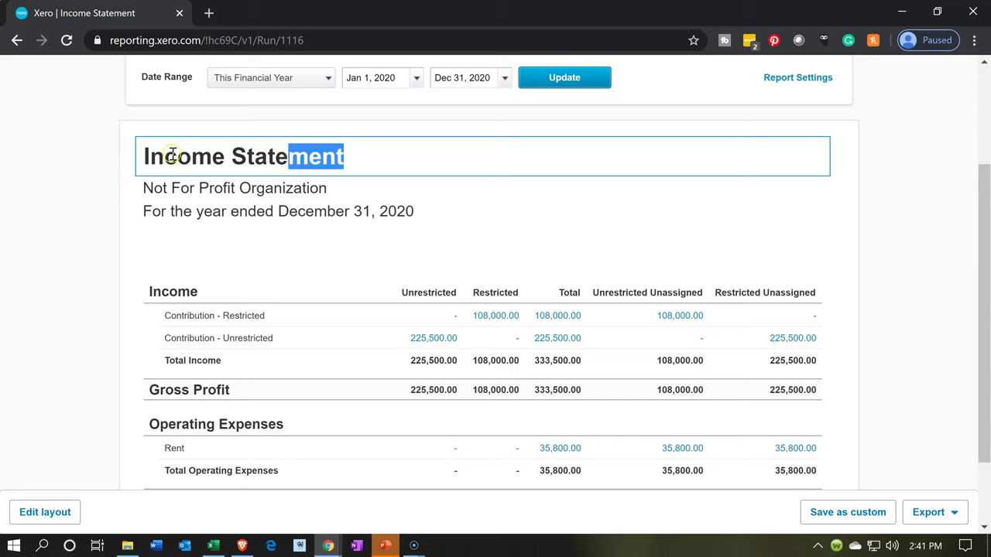
{"action": "left_click", "coordinate": [133, 151]}
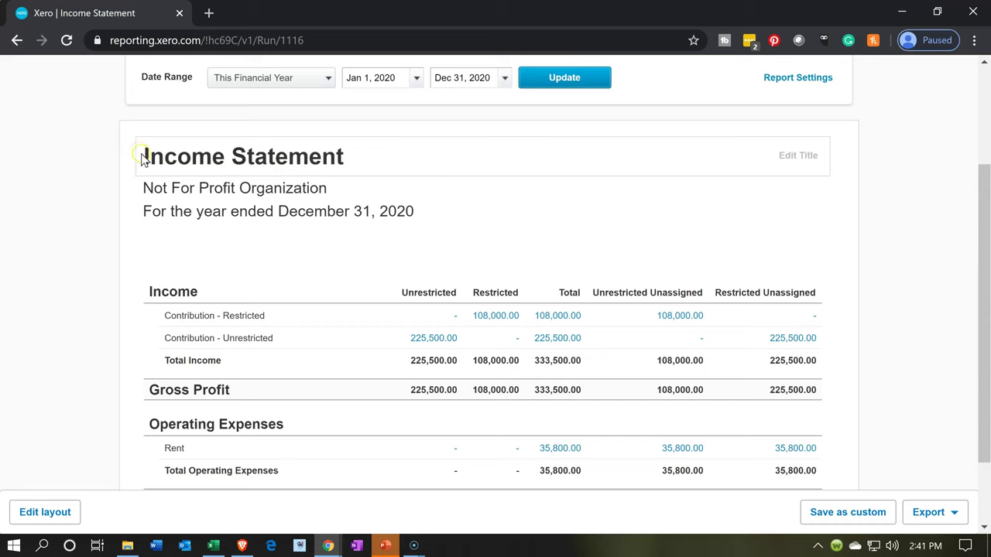
{"action": "left_click", "coordinate": [146, 157]}
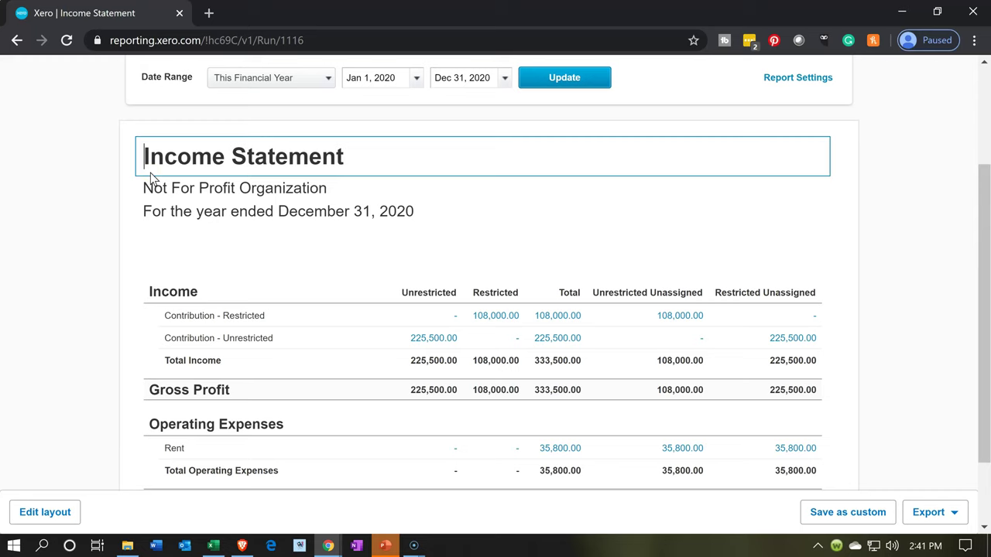
{"action": "type", "text": "Work"}
{"action": "key", "text": "BackSpace"}
{"action": "key", "text": "BackSpace"}
{"action": "key", "text": "BackSpace"}
{"action": "key", "text": "BackSpace"}
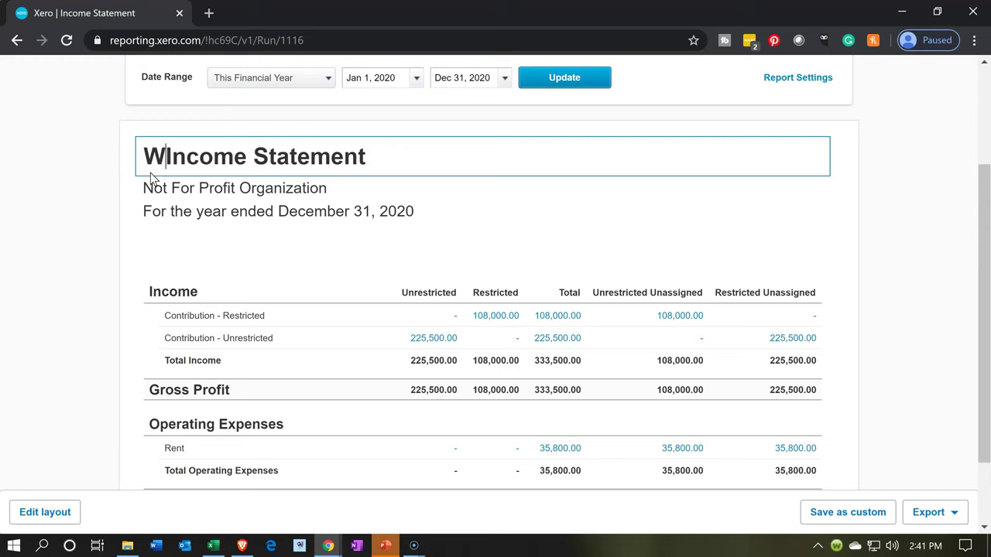
{"action": "key", "text": "Right"}
{"action": "key", "text": "Right"}
{"action": "key", "text": "Right"}
{"action": "key", "text": "Right"}
{"action": "key", "text": "Right"}
{"action": "key", "text": "Right"}
{"action": "key", "text": "End"}
{"action": "type", "text": "Worksheet"}
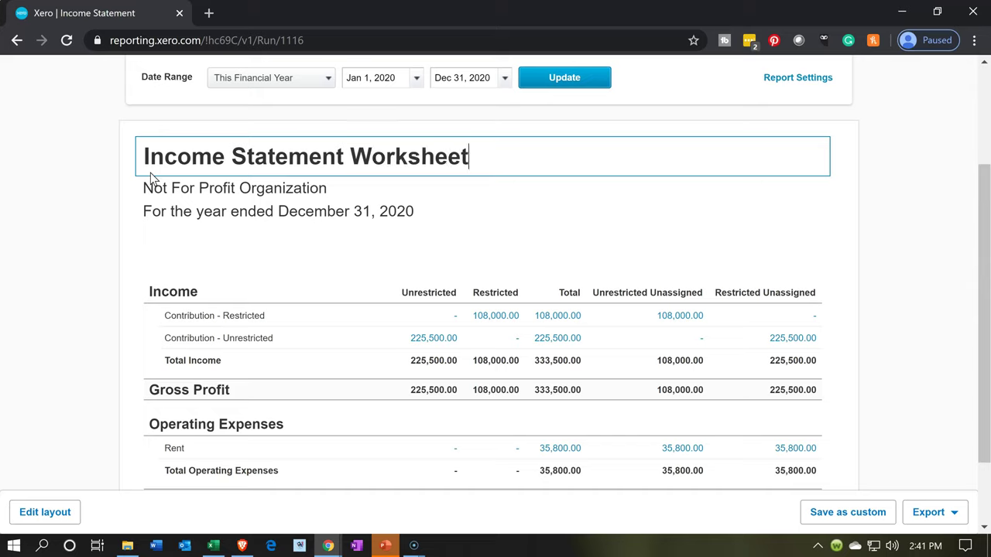
{"action": "left_click", "coordinate": [90, 270]}
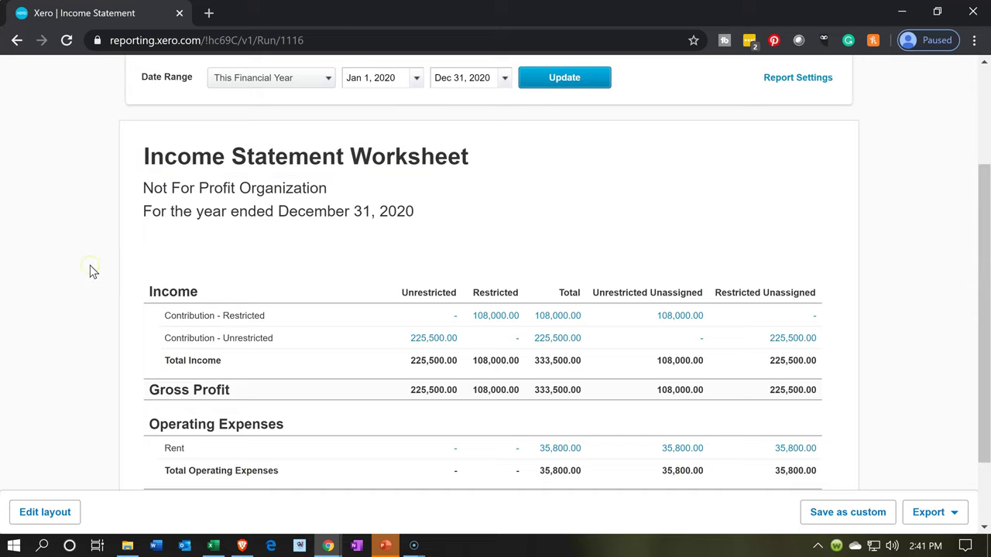
Save the report as a custom report named Income Statement Worksheet without making it the default.
{"action": "left_click", "coordinate": [447, 338]}
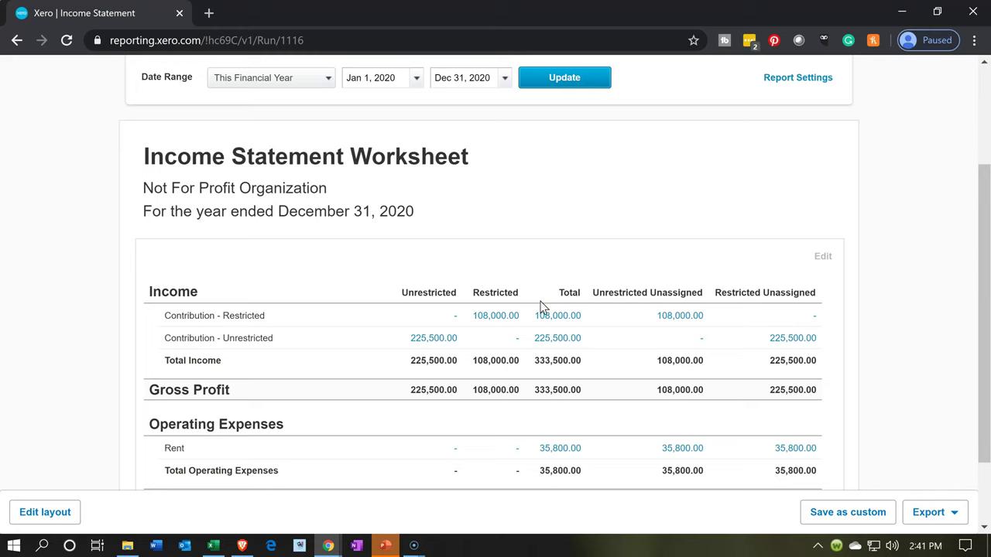
{"action": "scroll", "coordinate": [543, 308], "scroll_direction": "down", "scroll_amount": 1}
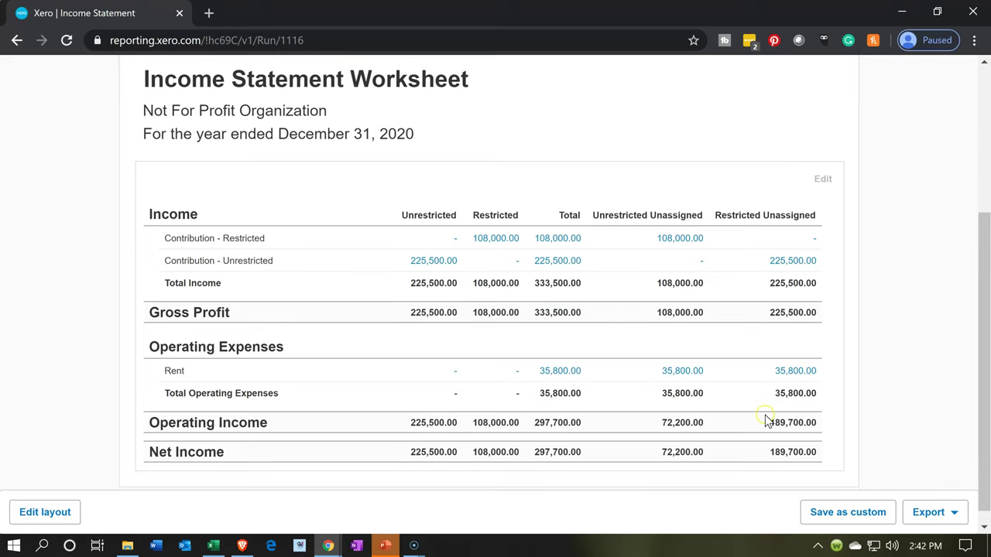
{"action": "left_click", "coordinate": [836, 517]}
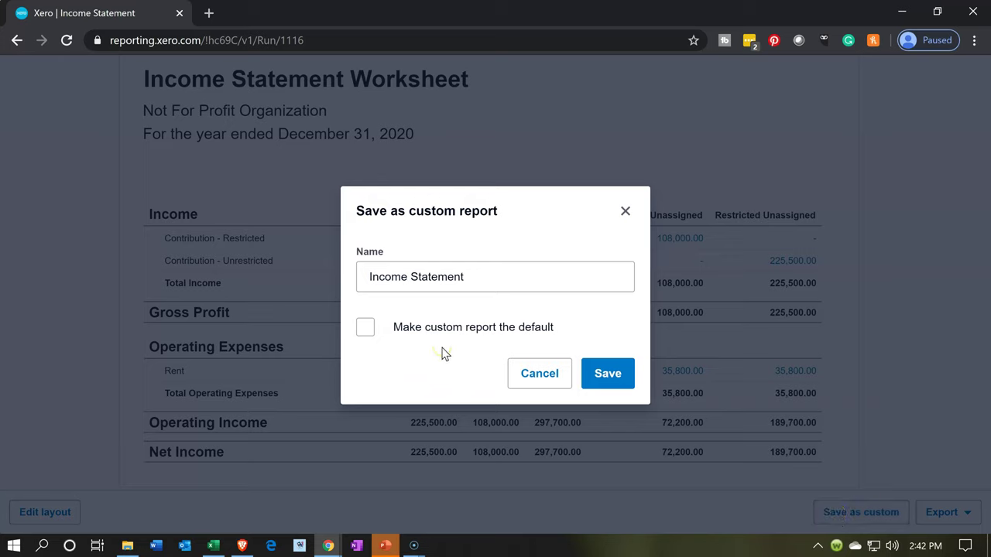
{"action": "left_click", "coordinate": [416, 310]}
{"action": "left_click", "coordinate": [370, 277]}
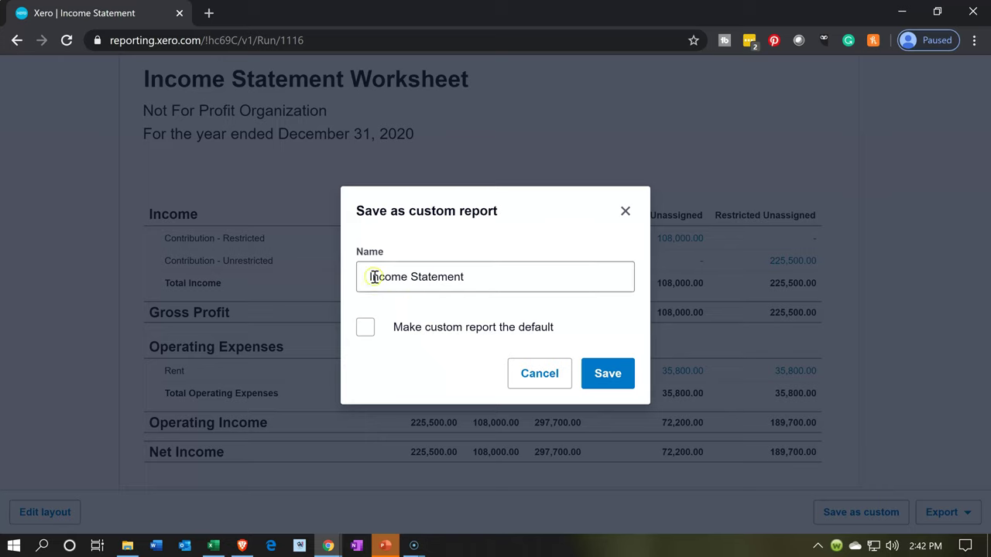
{"action": "left_click", "coordinate": [528, 130]}
{"action": "type", "text": "Worksheet"}
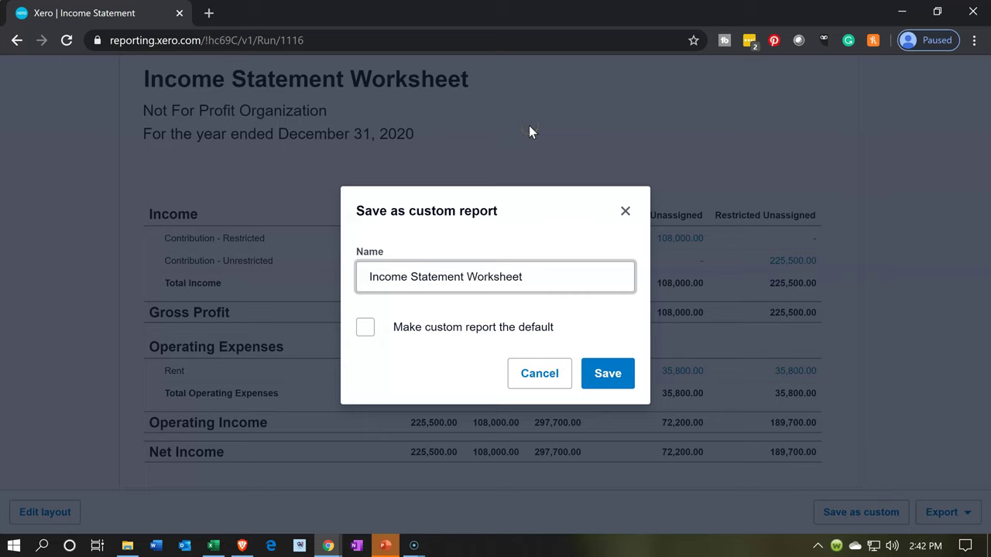
{"action": "left_click", "coordinate": [607, 361]}
{"action": "left_click", "coordinate": [608, 366]}
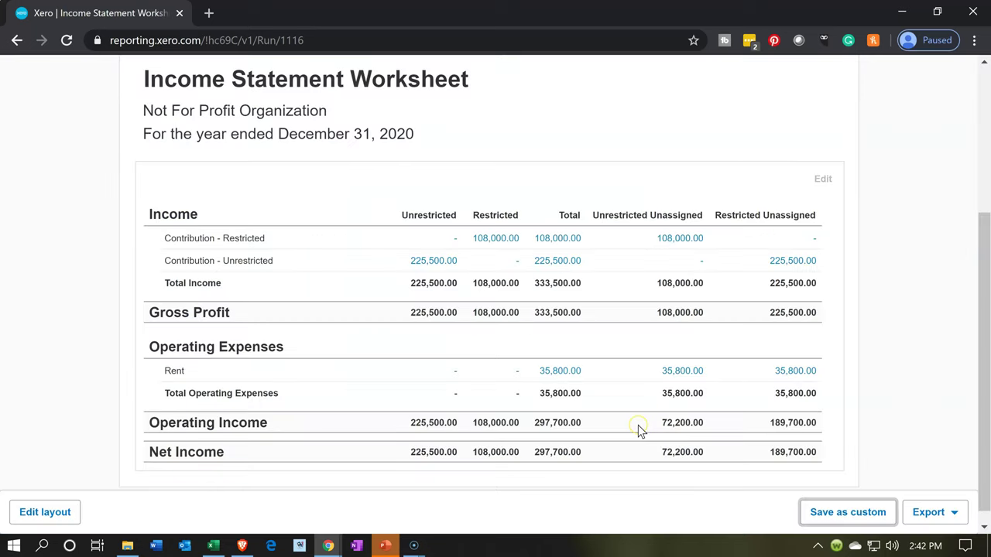
Duplicate the browser tab that holds the Income Statement Worksheet report.
{"action": "scroll", "coordinate": [637, 431], "scroll_direction": "up", "scroll_amount": 3}
{"action": "left_click", "coordinate": [586, 387]}
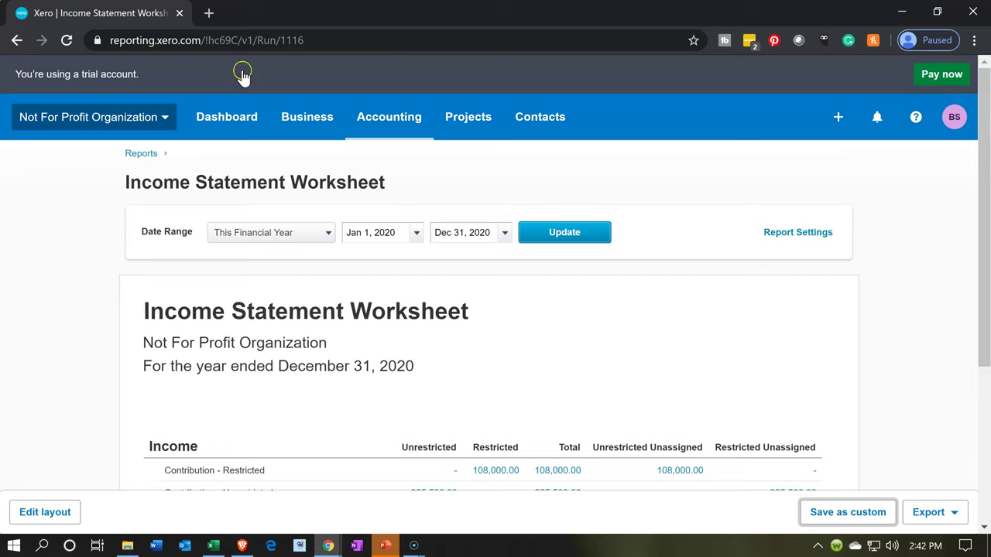
{"action": "right_click", "coordinate": [136, 12]}
{"action": "key", "text": "Escape"}
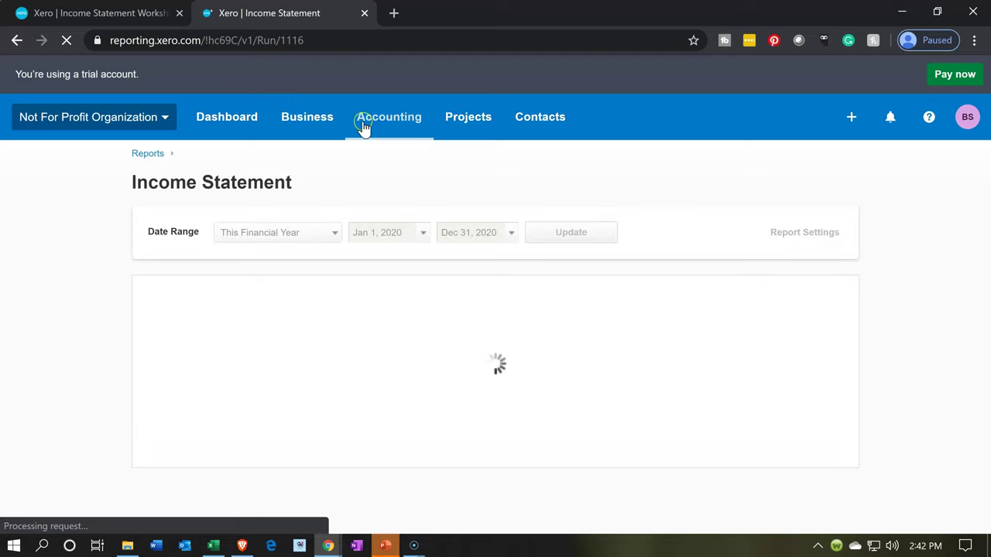
Open the list of custom reports in the duplicated tab.
{"action": "left_click", "coordinate": [364, 127]}
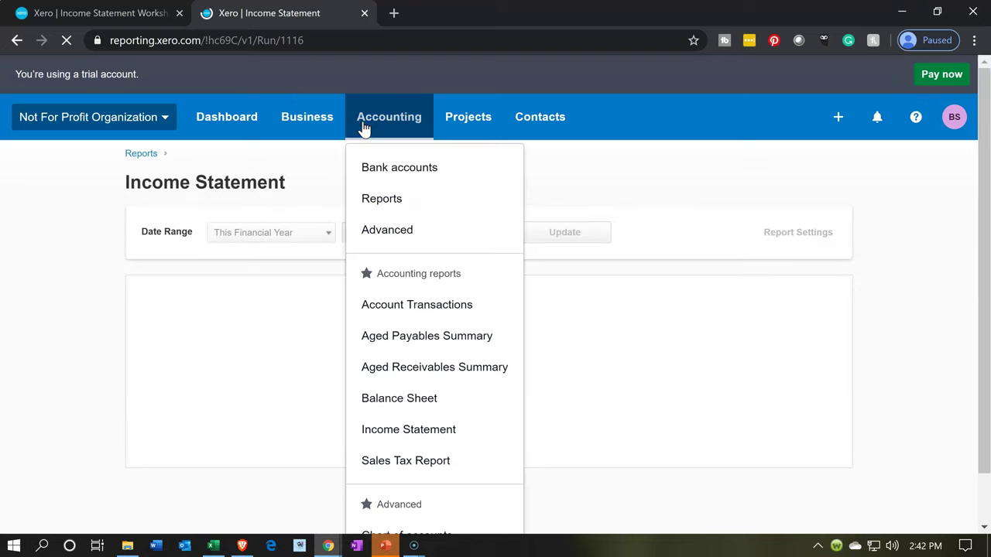
{"action": "left_click", "coordinate": [381, 199]}
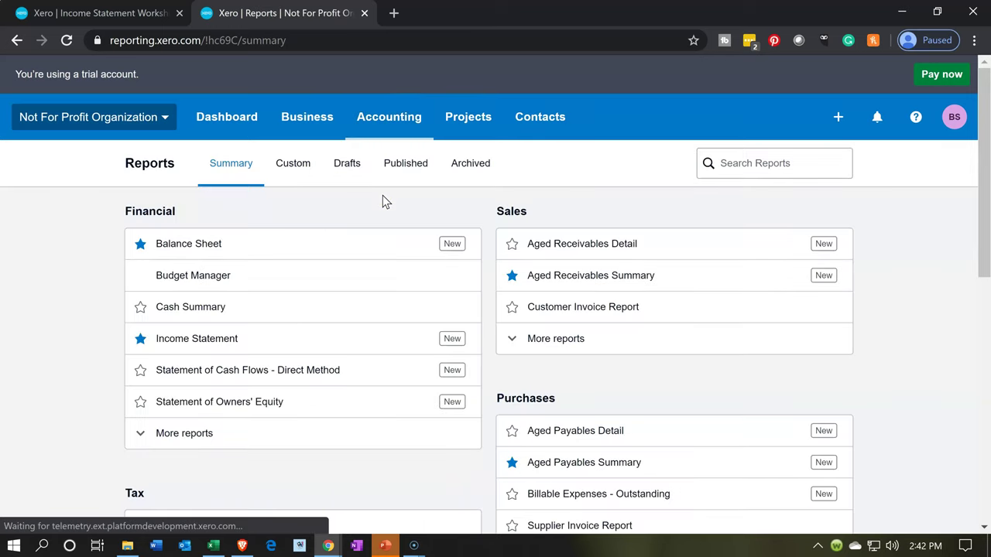
{"action": "left_click", "coordinate": [402, 290]}
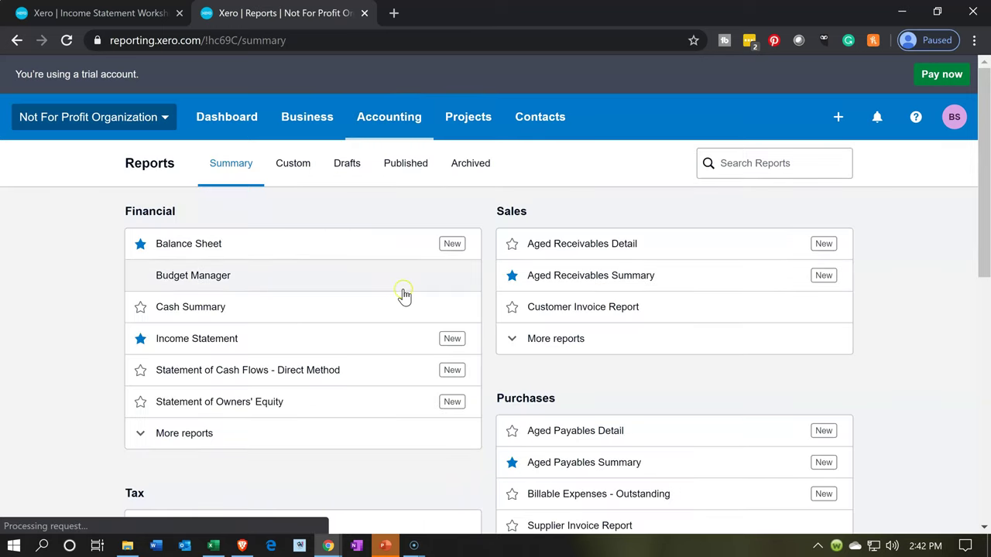
{"action": "left_click", "coordinate": [292, 166]}
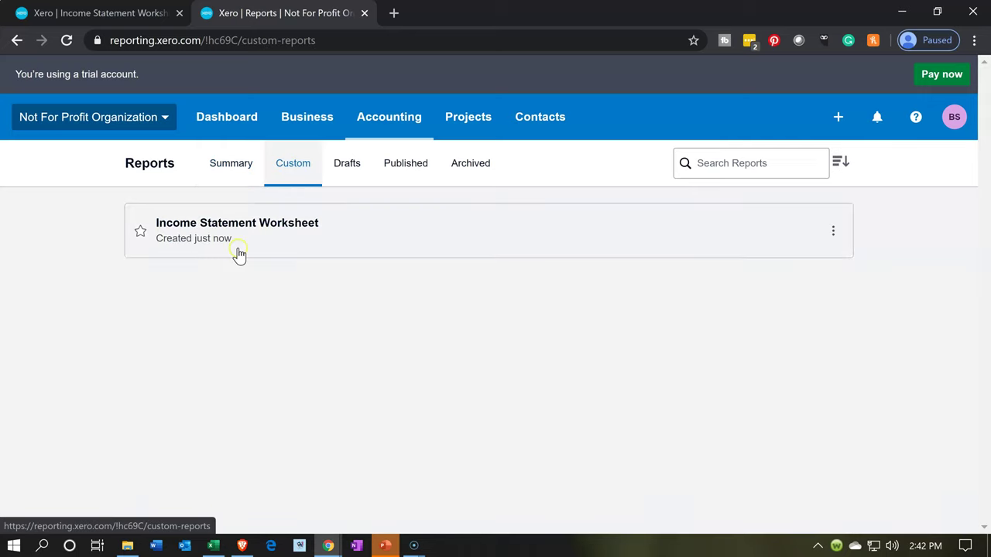
Mark the Income Statement Worksheet custom report as a favorite and check for it among the favorite accounting reports.
{"action": "left_click", "coordinate": [210, 255]}
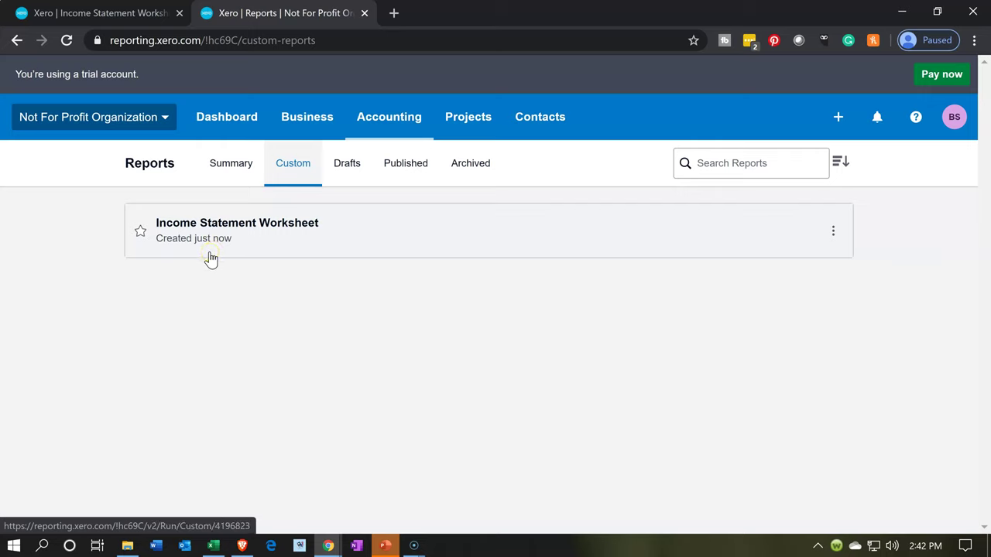
{"action": "left_click", "coordinate": [141, 234]}
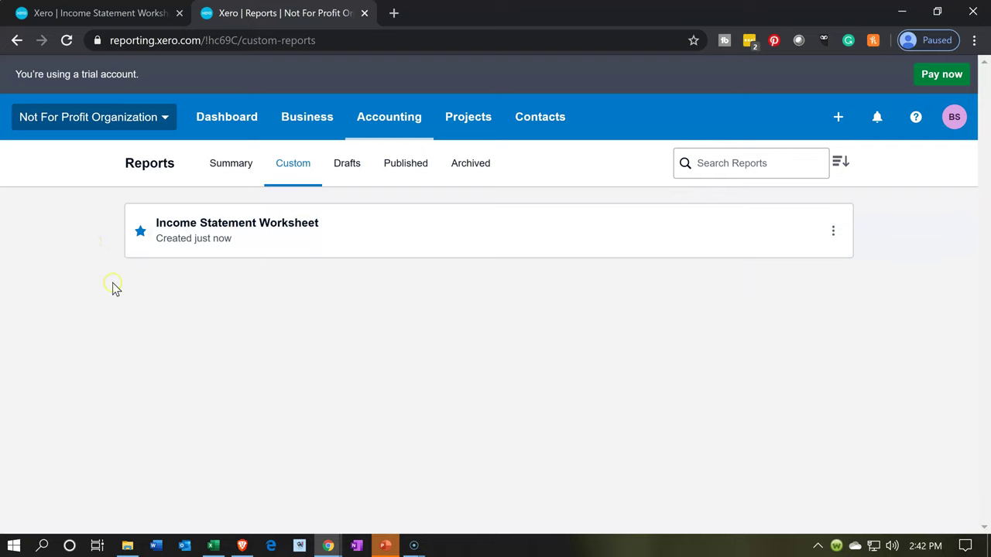
{"action": "left_click", "coordinate": [389, 126]}
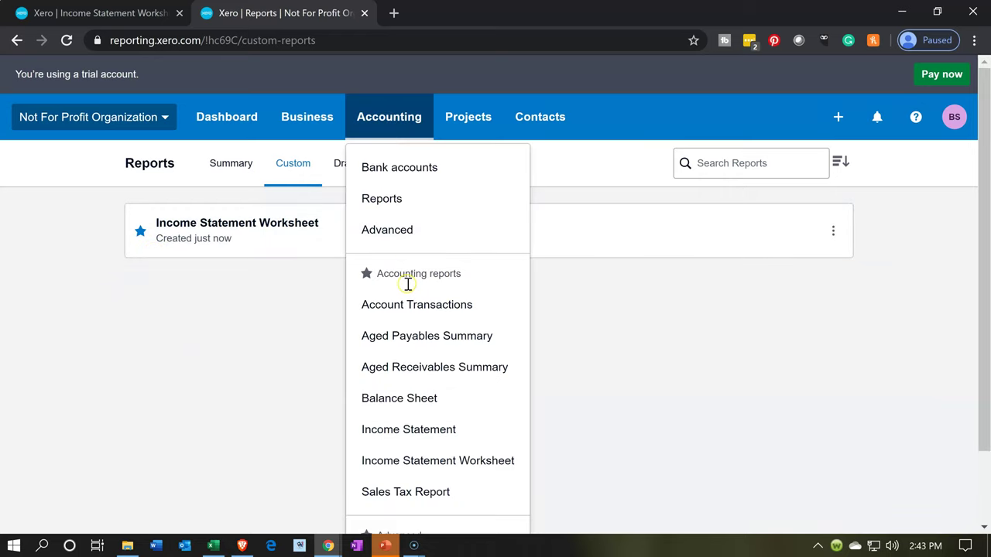
{"action": "left_click", "coordinate": [410, 309]}
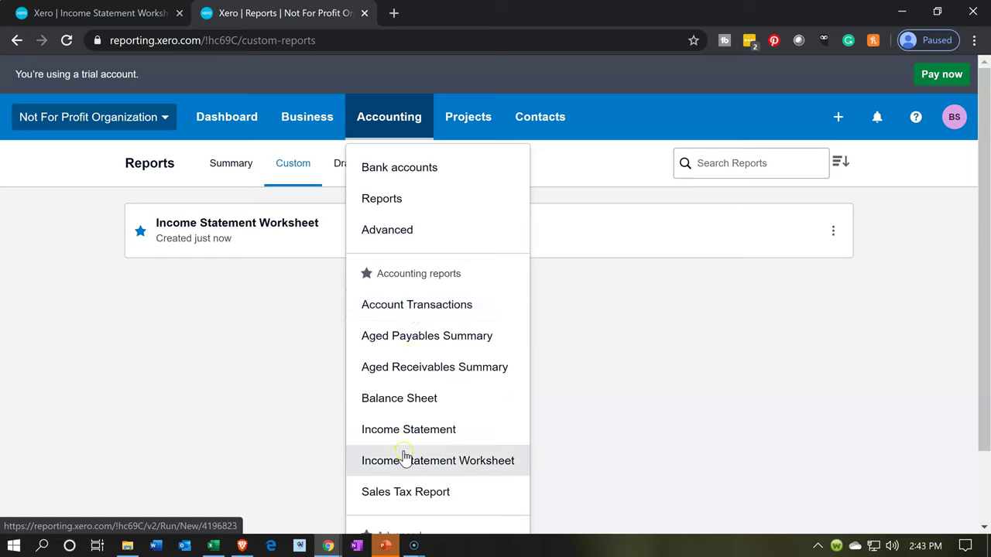
{"action": "left_click", "coordinate": [252, 401]}
Remove Aged Receivables Summary, Aged Payables Summary, Sales Tax Report and Account Transactions from the favorites in the reports summary.
{"action": "left_click", "coordinate": [227, 165]}
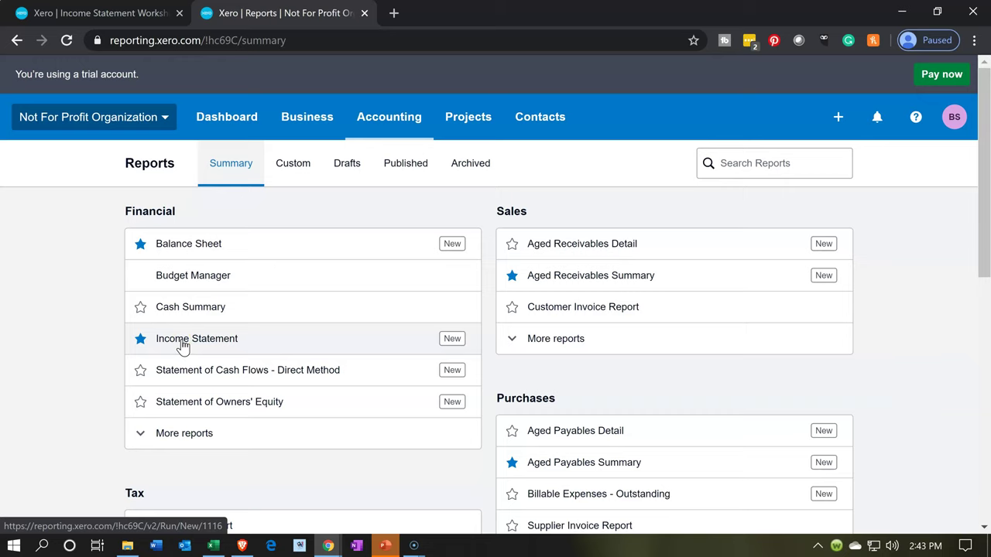
{"action": "scroll", "coordinate": [182, 347], "scroll_direction": "down", "scroll_amount": 1}
{"action": "left_click", "coordinate": [520, 198]}
{"action": "left_click", "coordinate": [513, 379]}
{"action": "scroll", "coordinate": [507, 391], "scroll_direction": "down", "scroll_amount": 1}
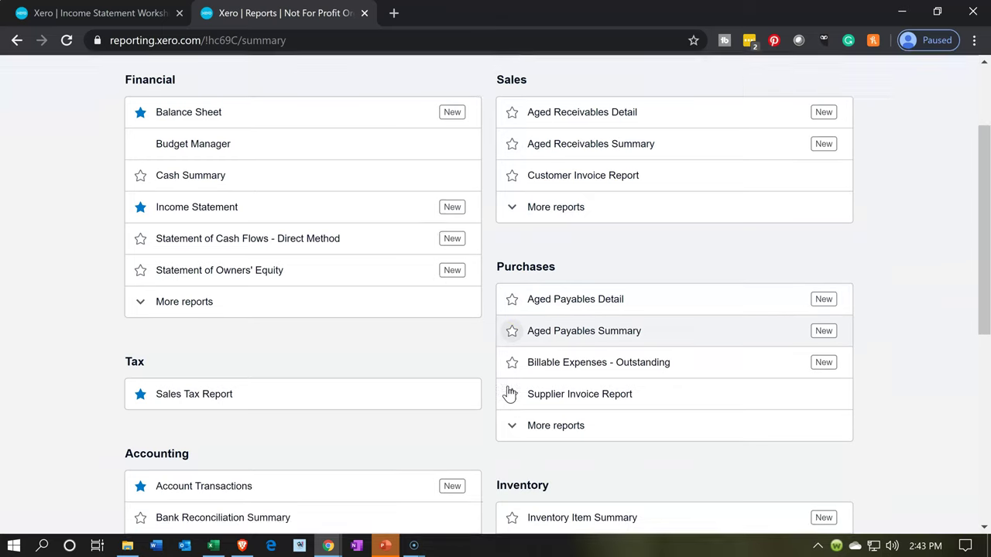
{"action": "left_click", "coordinate": [140, 372]}
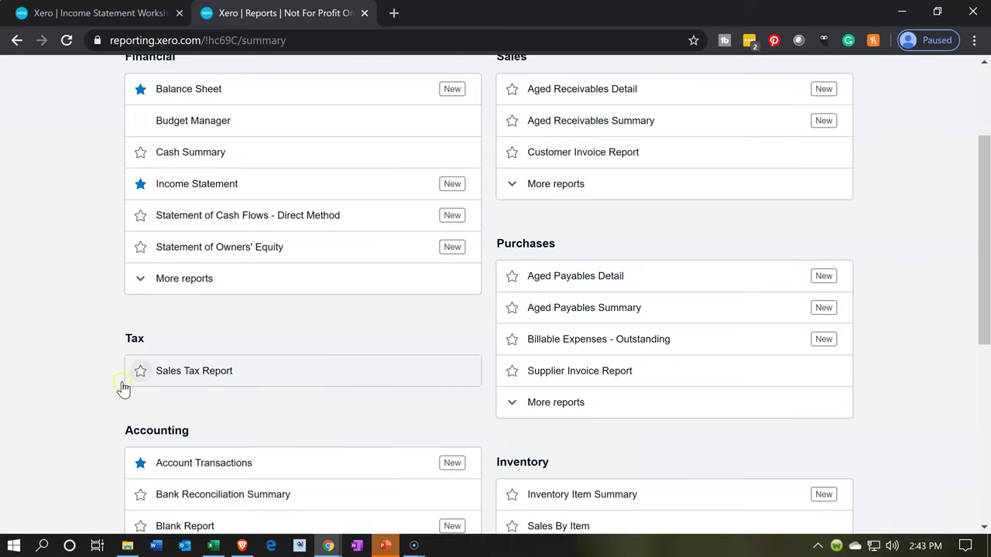
{"action": "scroll", "coordinate": [85, 392], "scroll_direction": "down", "scroll_amount": 1}
{"action": "left_click", "coordinate": [140, 386]}
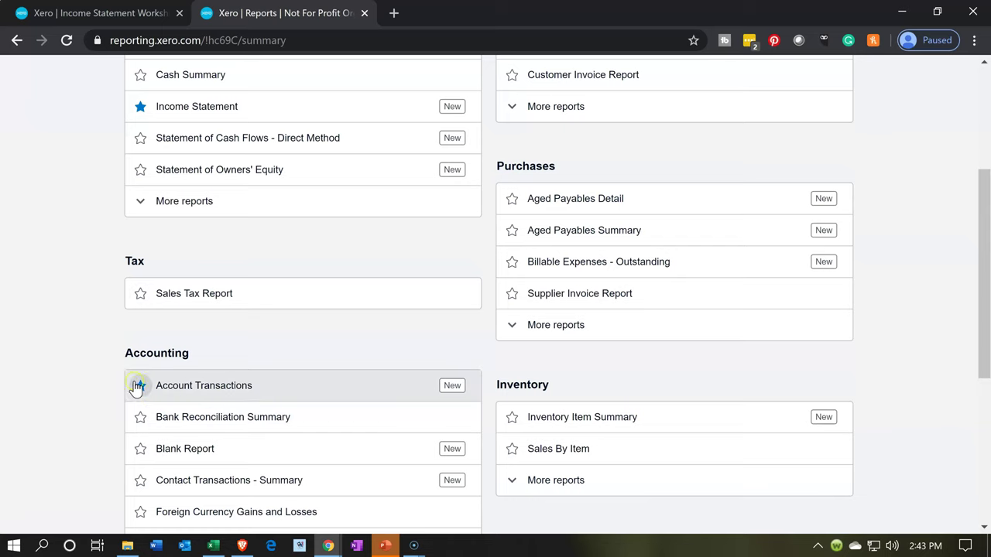
{"action": "scroll", "coordinate": [85, 392], "scroll_direction": "down", "scroll_amount": 4}
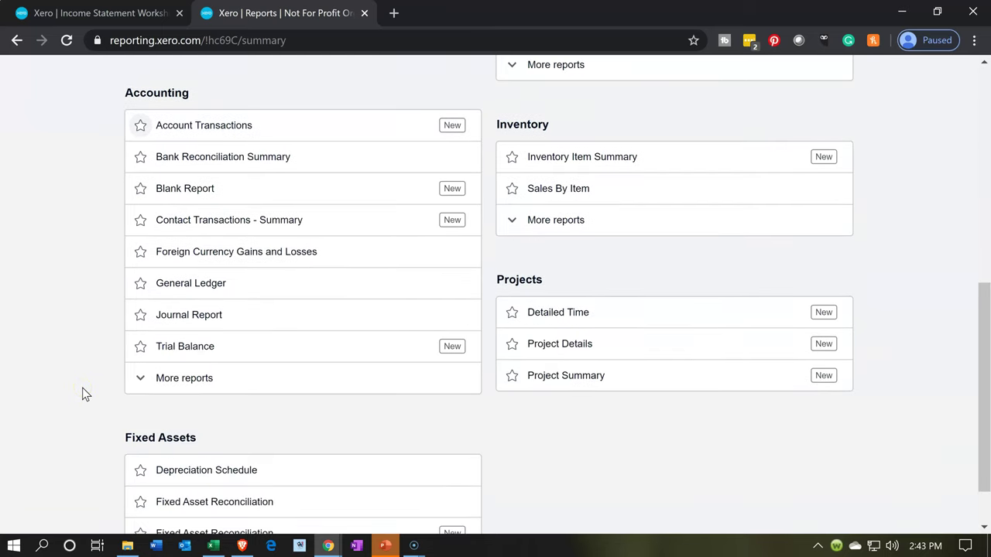
{"action": "scroll", "coordinate": [85, 393], "scroll_direction": "up", "scroll_amount": 6}
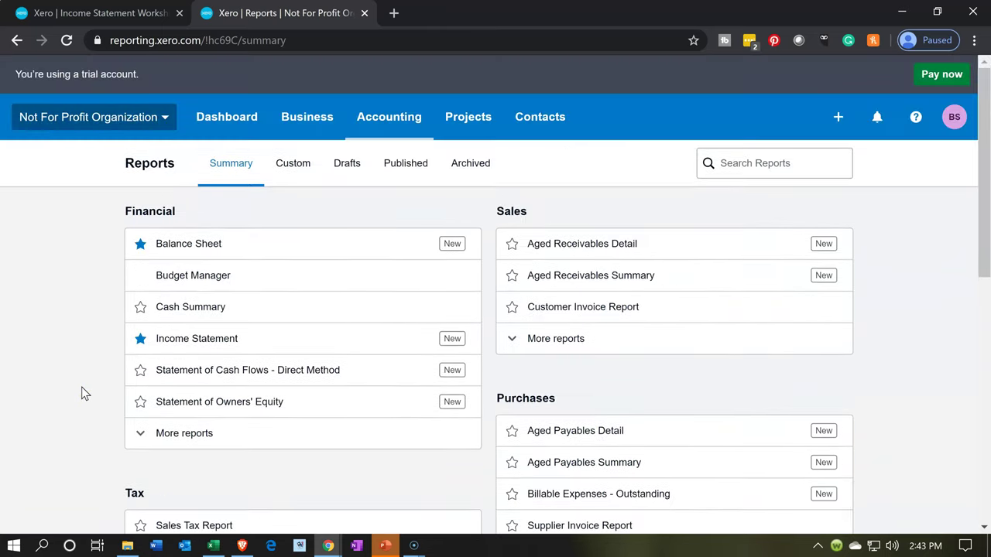
Open the Income Statement Worksheet from the favorite accounting reports and view its columns.
{"action": "left_click", "coordinate": [382, 128]}
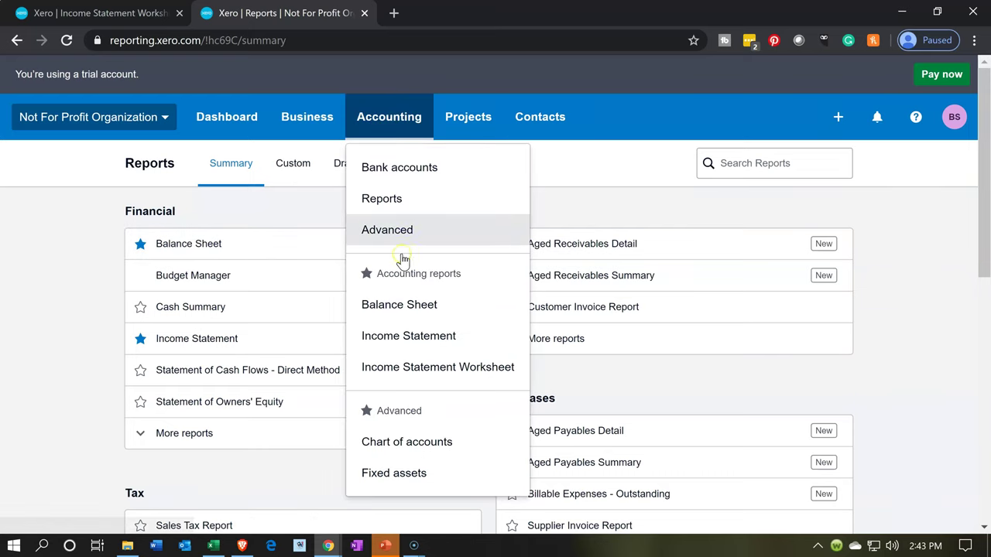
{"action": "left_click", "coordinate": [425, 371]}
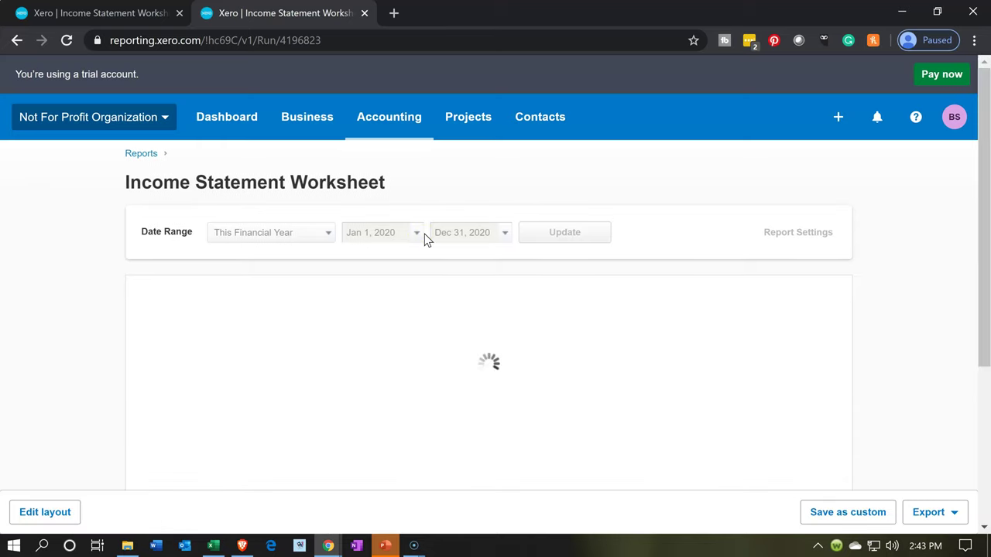
{"action": "scroll", "coordinate": [424, 240], "scroll_direction": "down", "scroll_amount": 2}
{"action": "scroll", "coordinate": [424, 240], "scroll_direction": "down", "scroll_amount": 1}
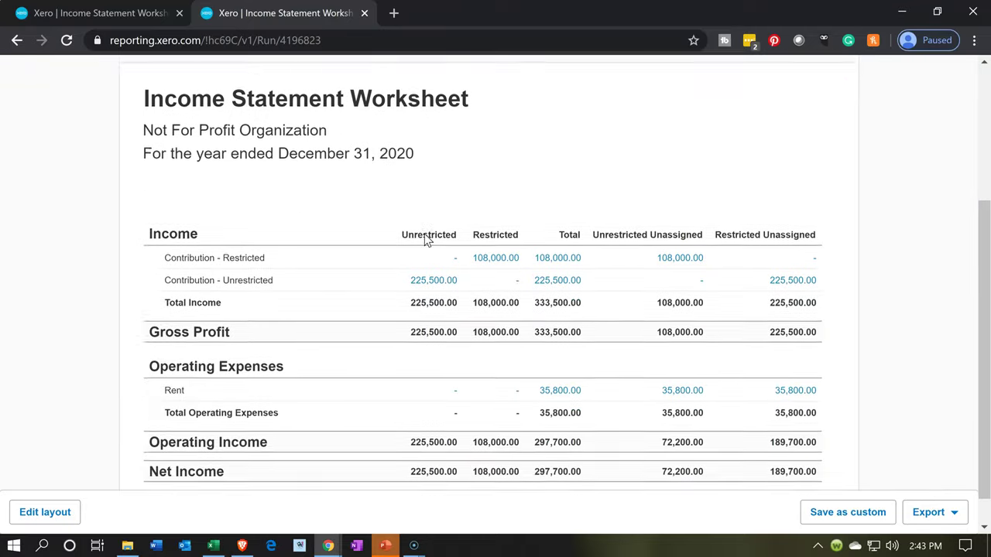